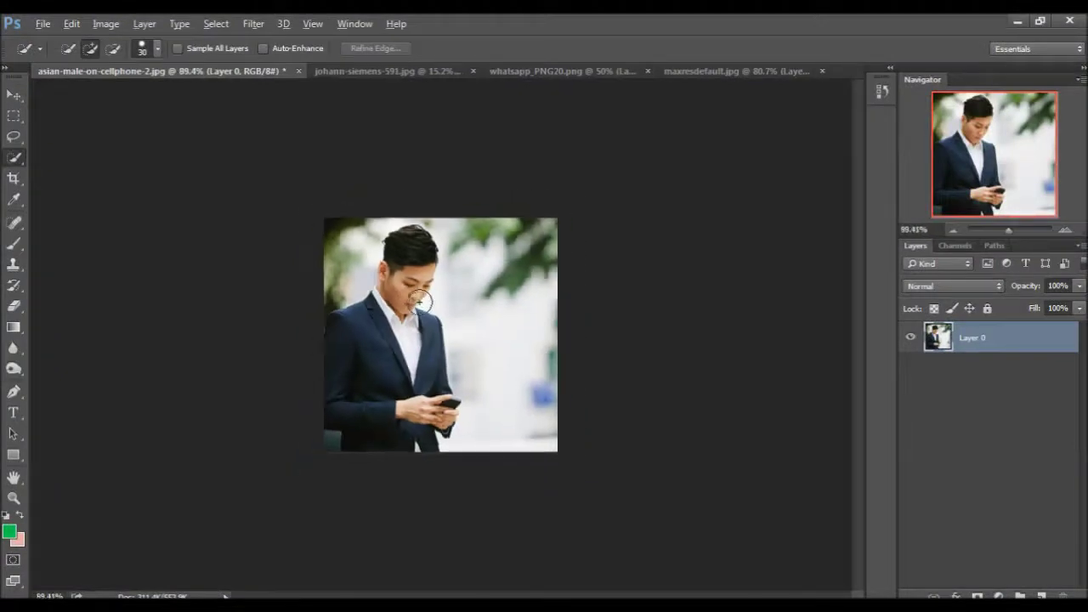
- Zoom into the photo and paint a Quick Selection over the man in the suit
{"action": "scroll", "coordinate": [417, 298], "scroll_direction": "up", "scroll_amount": 1}
{"action": "scroll", "coordinate": [419, 301], "scroll_direction": "up", "scroll_amount": 1}
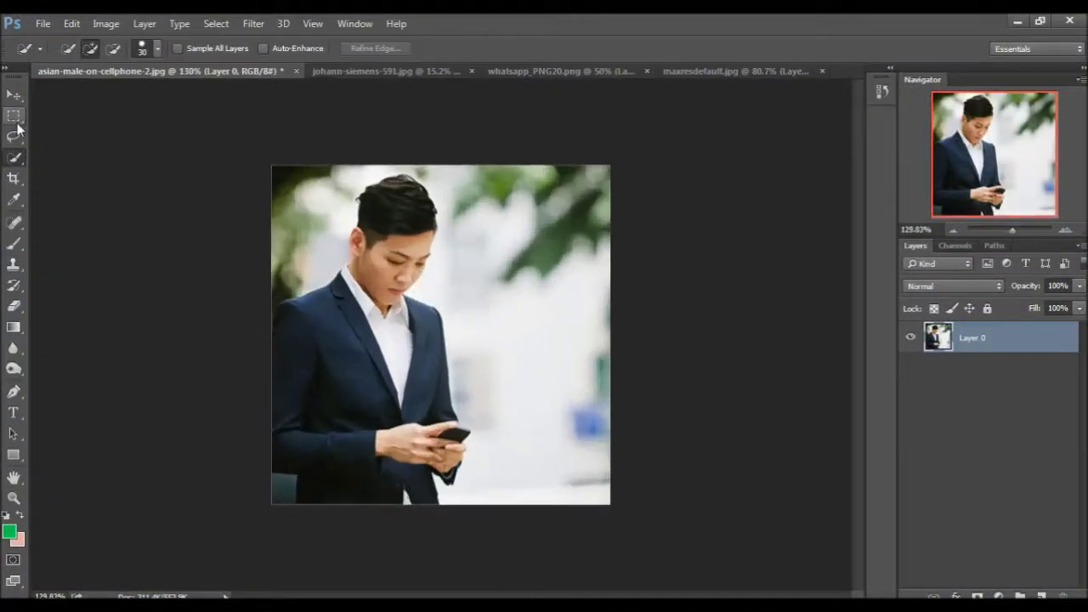
{"action": "scroll", "coordinate": [358, 405], "scroll_direction": "up", "scroll_amount": 1}
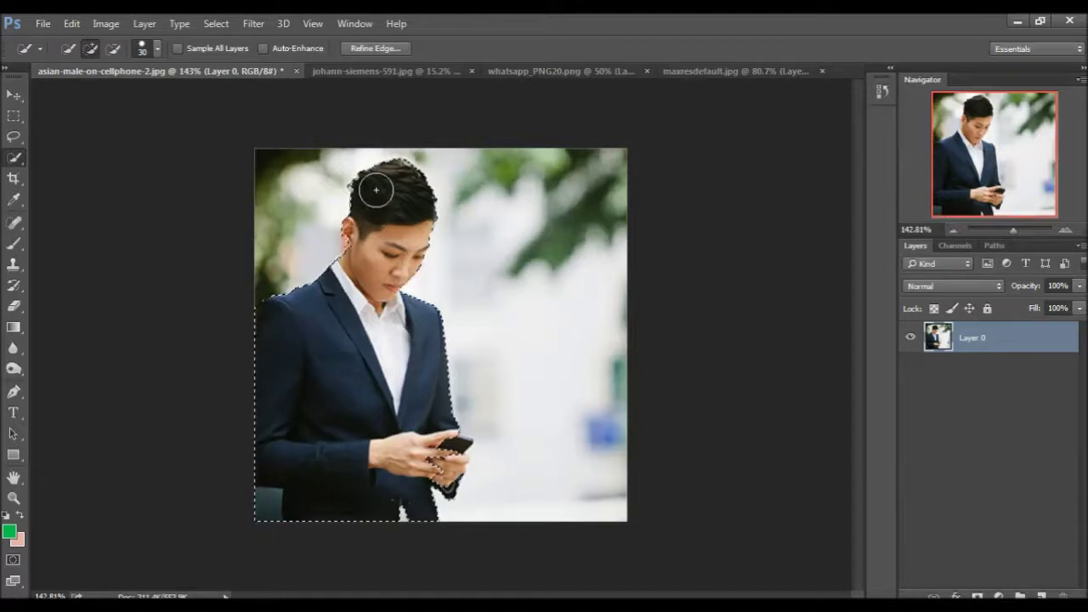
{"action": "scroll", "coordinate": [443, 403], "scroll_direction": "up", "scroll_amount": 4}
{"action": "scroll", "coordinate": [436, 408], "scroll_direction": "up", "scroll_amount": 4}
{"action": "scroll", "coordinate": [496, 471], "scroll_direction": "up", "scroll_amount": 4}
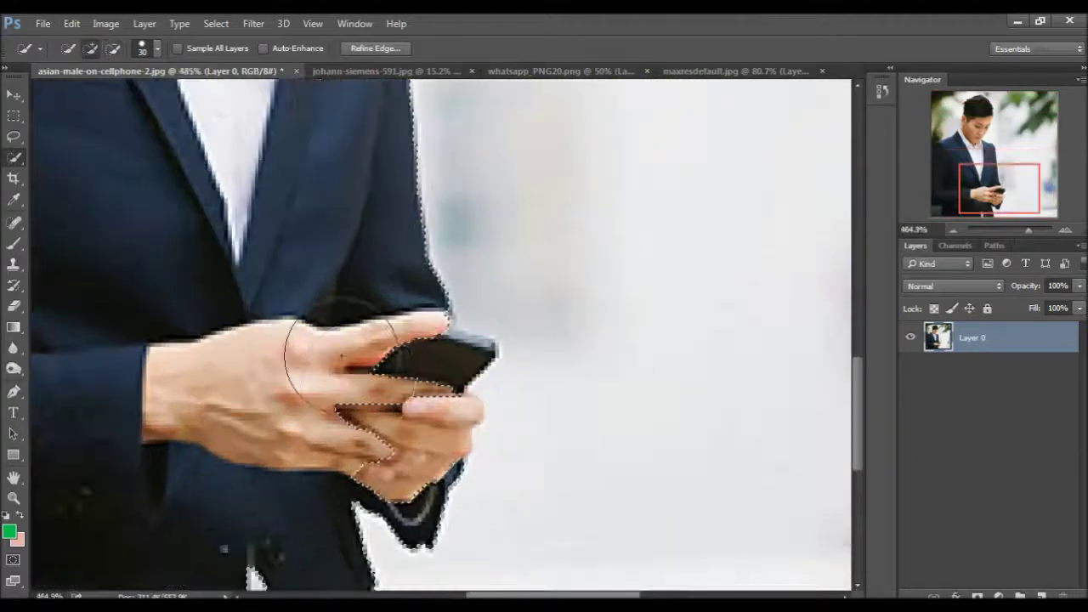
{"action": "scroll", "coordinate": [376, 421], "scroll_direction": "down", "scroll_amount": 1}
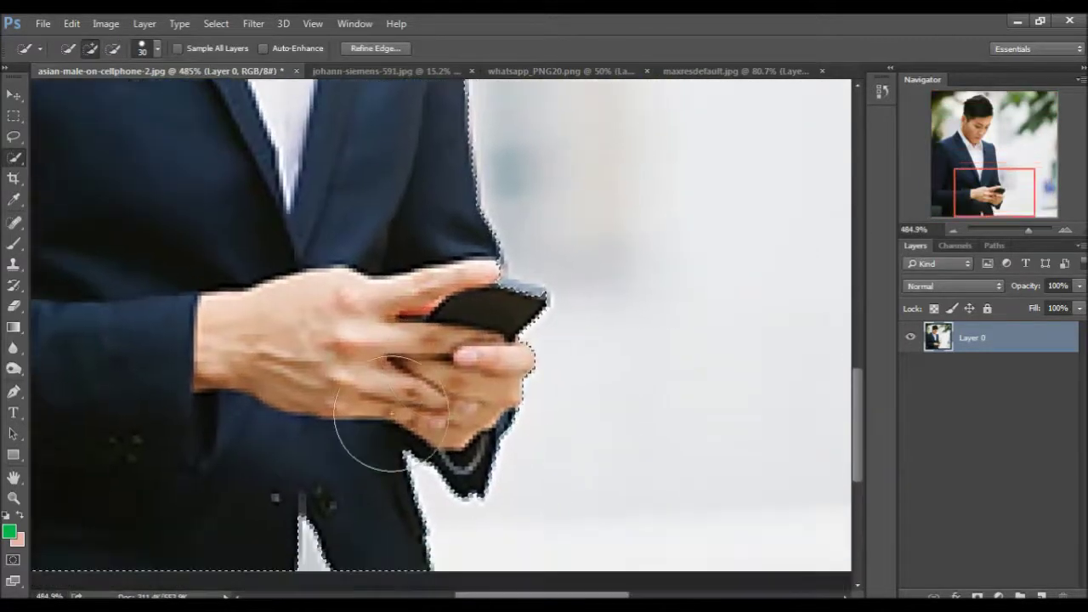
{"action": "scroll", "coordinate": [388, 415], "scroll_direction": "down", "scroll_amount": 3}
{"action": "scroll", "coordinate": [389, 415], "scroll_direction": "up", "scroll_amount": 2}
{"action": "scroll", "coordinate": [388, 415], "scroll_direction": "up", "scroll_amount": 3}
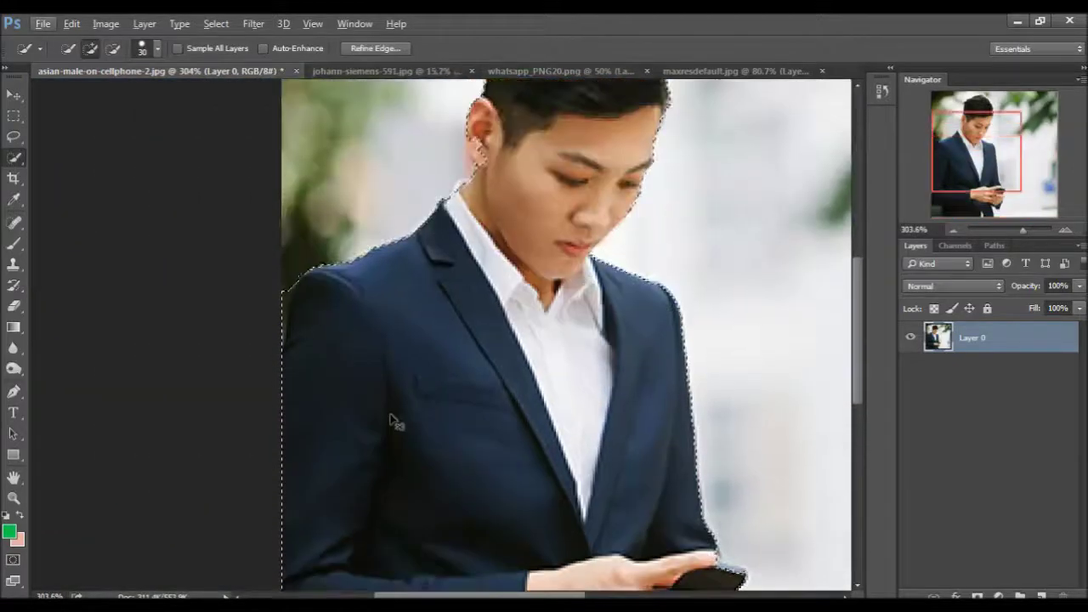
{"action": "scroll", "coordinate": [483, 384], "scroll_direction": "up", "scroll_amount": 2}
{"action": "scroll", "coordinate": [376, 351], "scroll_direction": "up", "scroll_amount": 1}
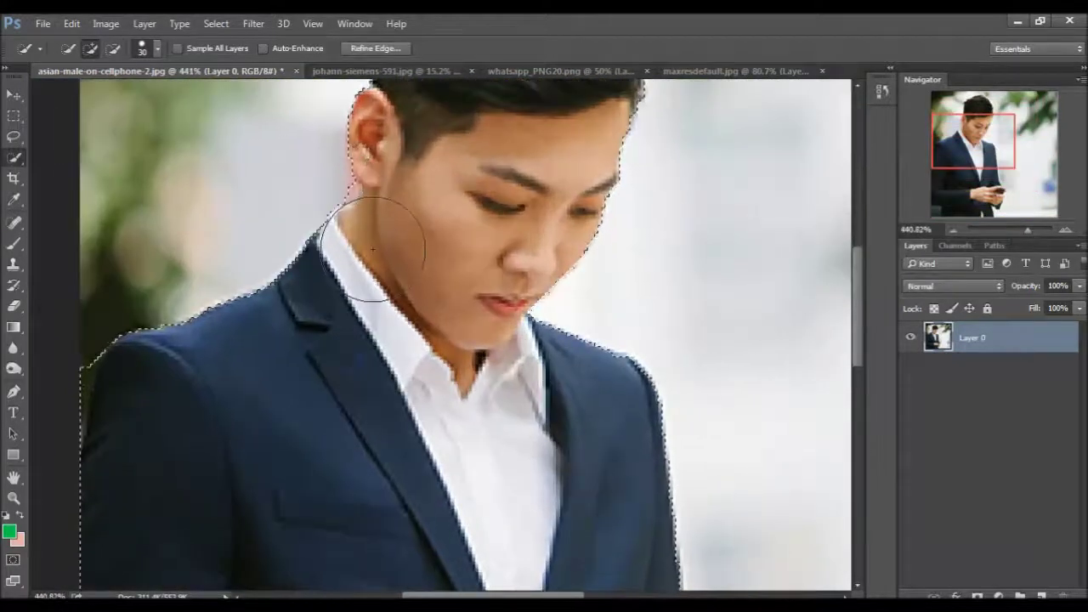
{"action": "scroll", "coordinate": [418, 221], "scroll_direction": "up", "scroll_amount": 3}
{"action": "scroll", "coordinate": [459, 246], "scroll_direction": "up", "scroll_amount": 1}
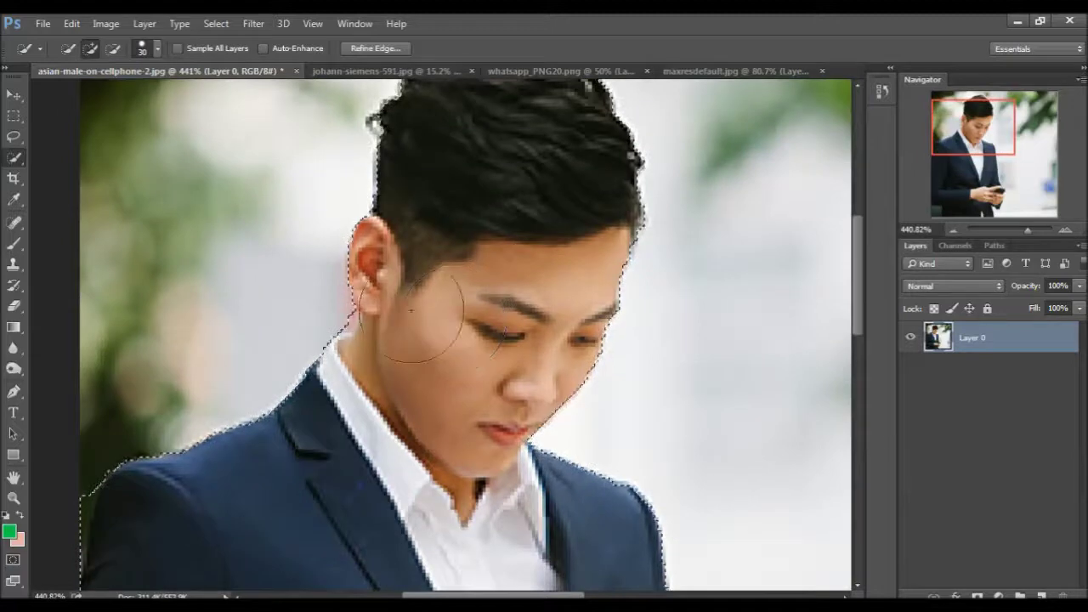
- Subtract the dark chair area at the bottom left from the selection
{"action": "left_click", "coordinate": [111, 48]}
{"action": "scroll", "coordinate": [175, 267], "scroll_direction": "left", "scroll_amount": 1}
{"action": "scroll", "coordinate": [175, 267], "scroll_direction": "down", "scroll_amount": 3}
{"action": "scroll", "coordinate": [175, 267], "scroll_direction": "left", "scroll_amount": 2}
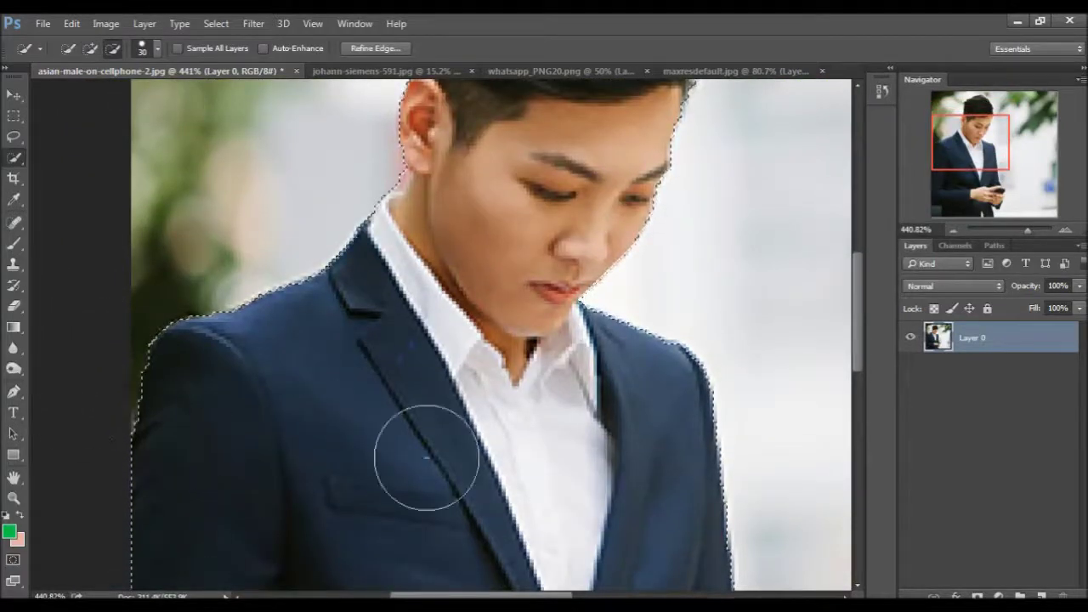
{"action": "scroll", "coordinate": [729, 510], "scroll_direction": "down", "scroll_amount": 3}
{"action": "scroll", "coordinate": [418, 502], "scroll_direction": "down", "scroll_amount": 5}
{"action": "scroll", "coordinate": [364, 492], "scroll_direction": "up", "scroll_amount": 4}
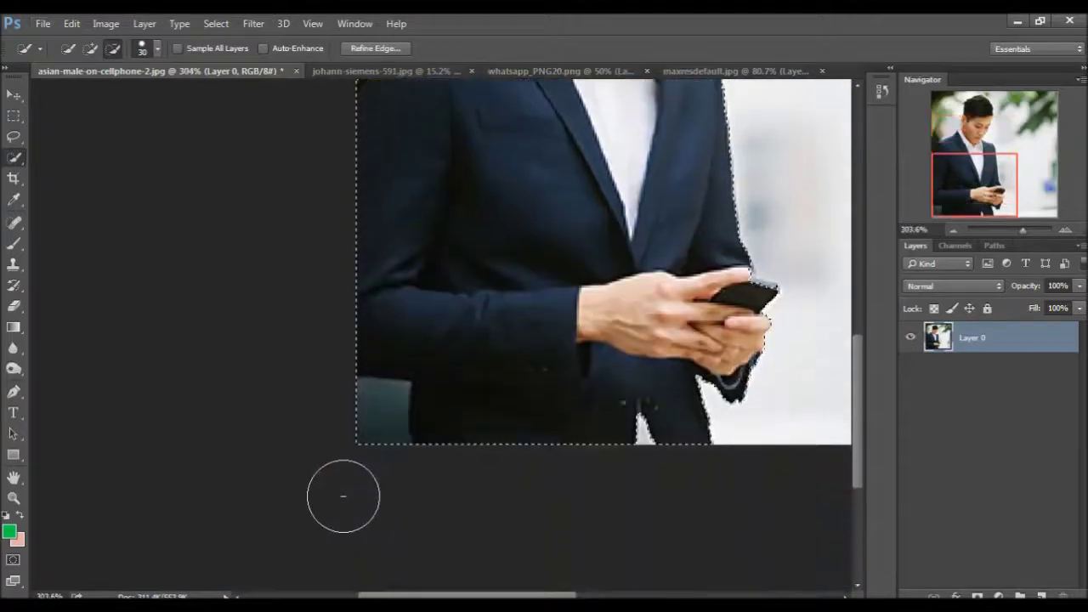
{"action": "scroll", "coordinate": [342, 493], "scroll_direction": "up", "scroll_amount": 1}
{"action": "left_click_drag", "start_coordinate": [337, 498], "coordinate": [362, 427]}
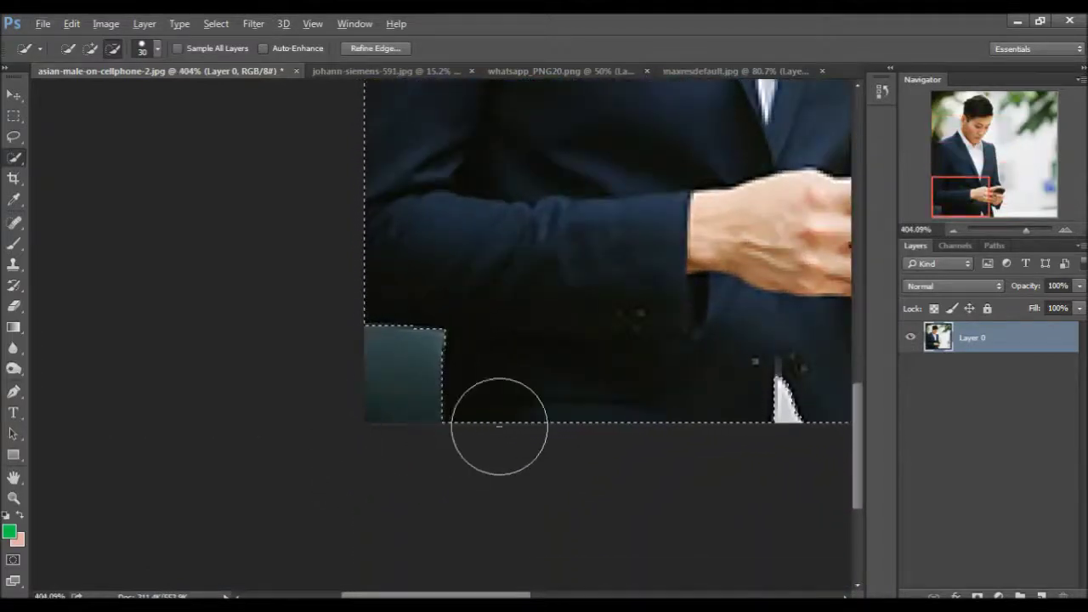
{"action": "scroll", "coordinate": [510, 425], "scroll_direction": "down", "scroll_amount": 3}
{"action": "scroll", "coordinate": [471, 527], "scroll_direction": "up", "scroll_amount": 2}
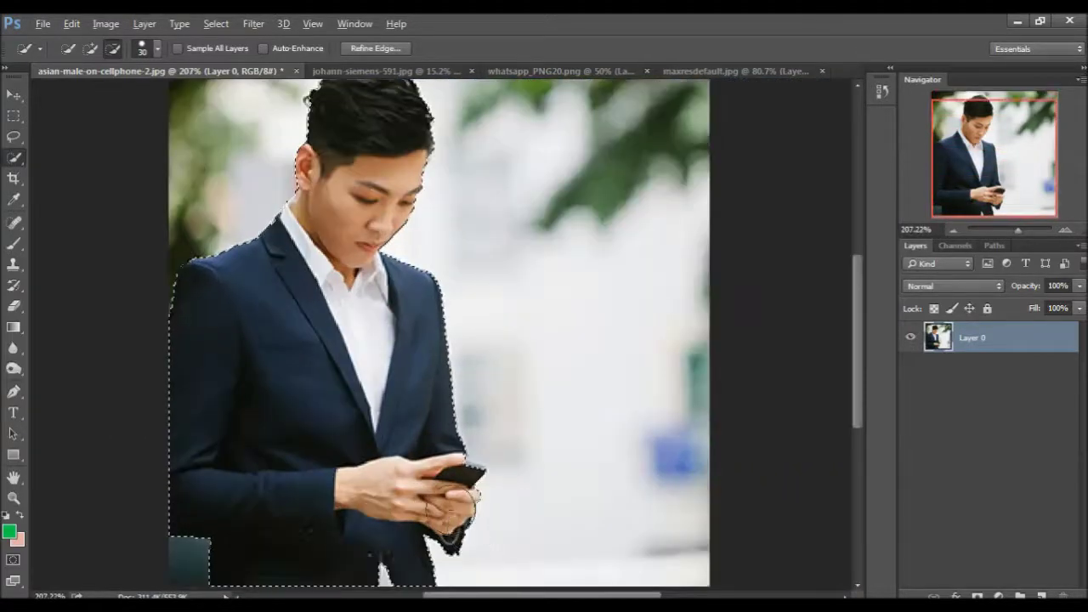
{"action": "scroll", "coordinate": [459, 510], "scroll_direction": "down", "scroll_amount": 1}
{"action": "right_click", "coordinate": [380, 372]}
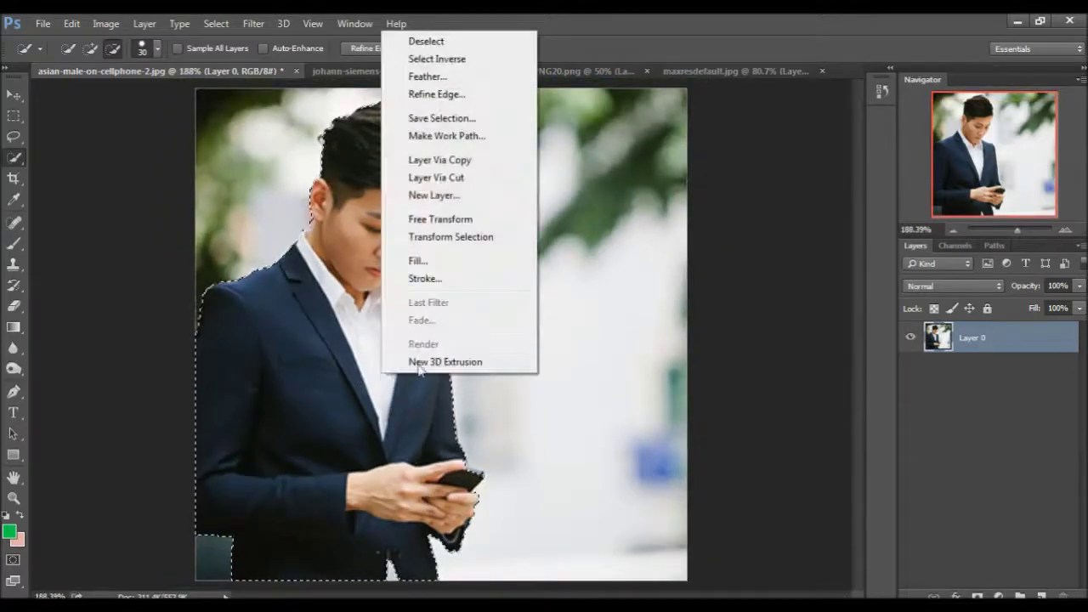
- Copy the selected man to a new layer and drag him into johann-siemens-591.jpg
{"action": "left_click", "coordinate": [459, 161]}
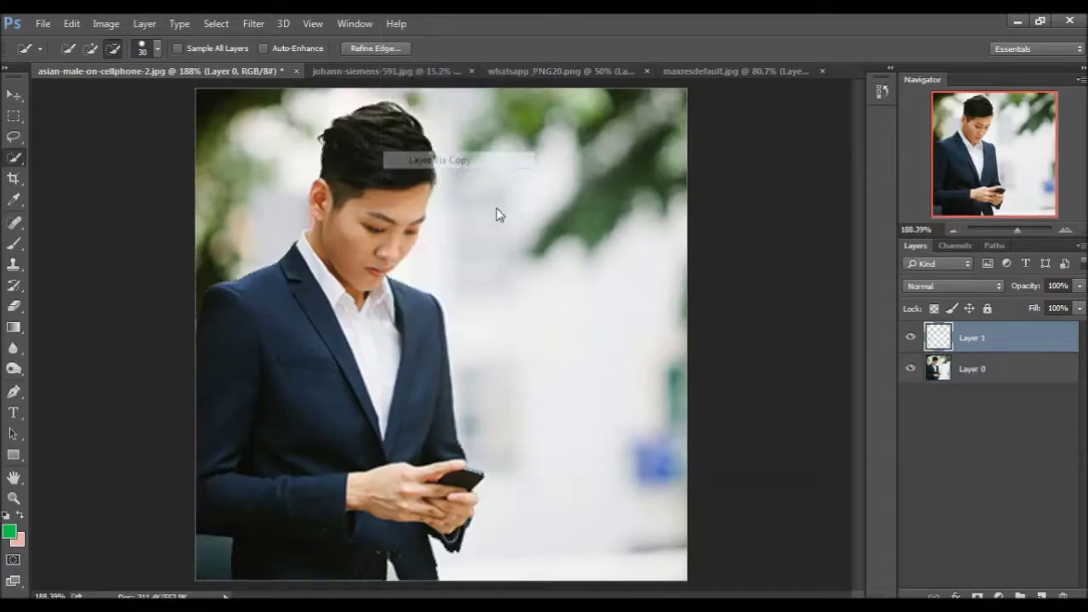
{"action": "left_click", "coordinate": [911, 369]}
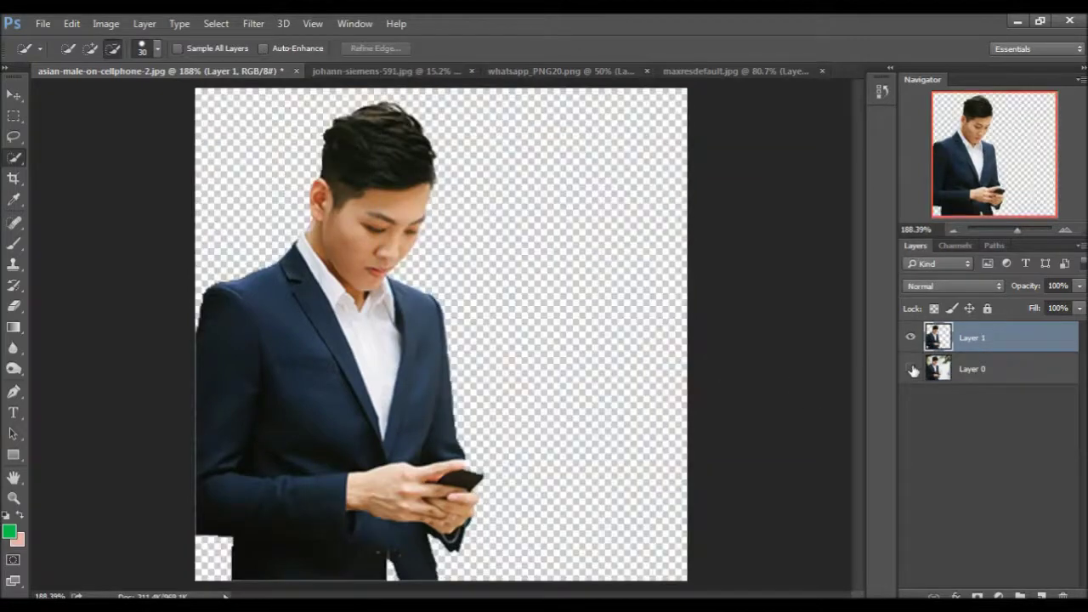
{"action": "left_click", "coordinate": [13, 94]}
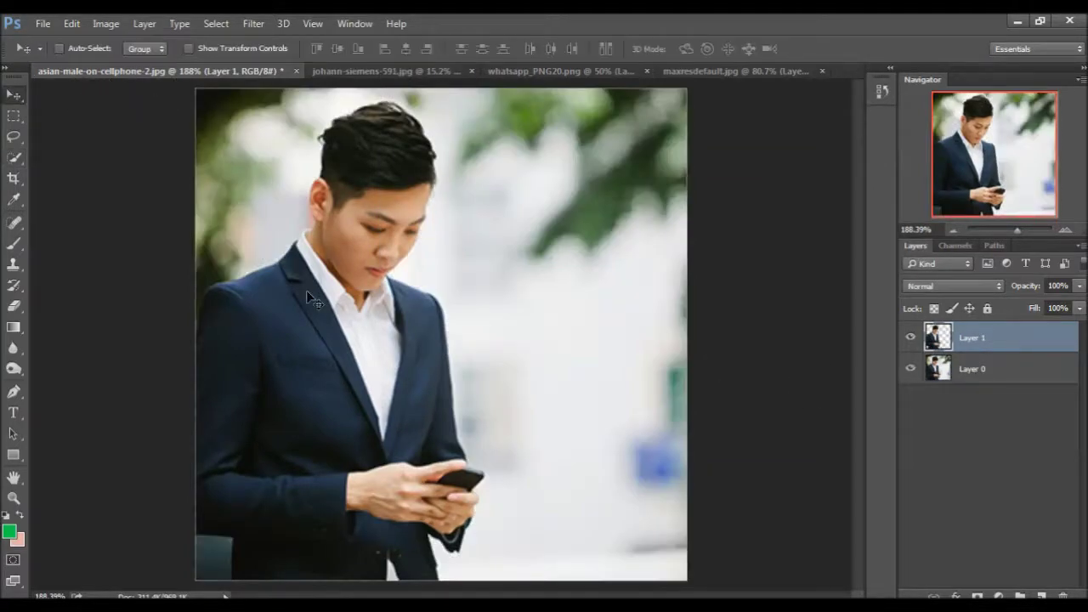
{"action": "left_click_drag", "start_coordinate": [310, 314], "coordinate": [332, 79]}
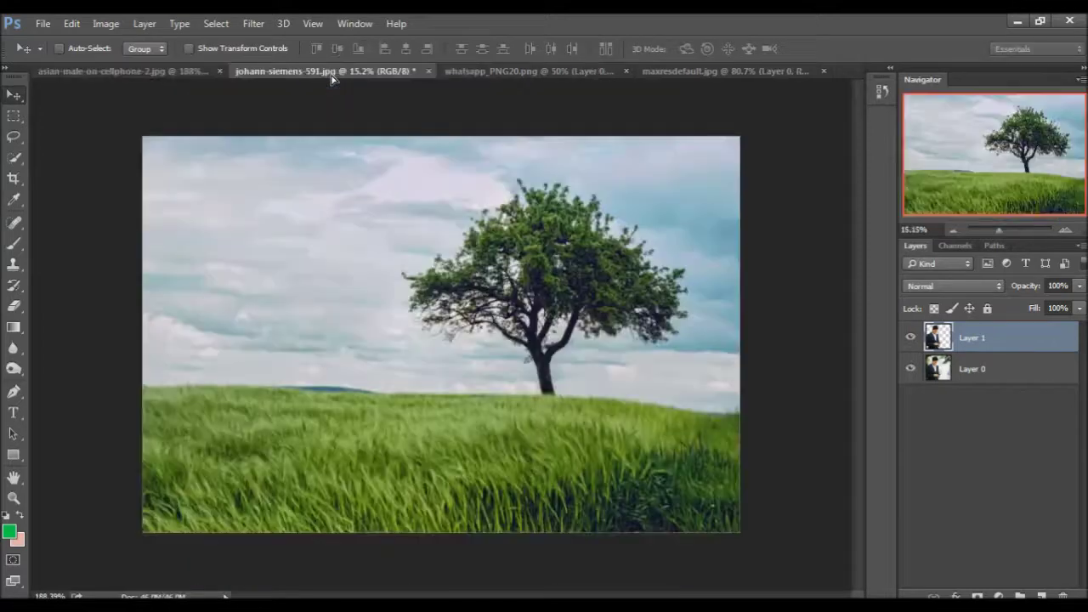
{"action": "mouse_move", "coordinate": [332, 79]}
{"action": "left_mouse_down"}
{"action": "mouse_move", "coordinate": [359, 342]}
{"action": "mouse_move", "coordinate": [460, 510]}
{"action": "left_mouse_up"}
- Enlarge the man to about 750% and position him just left of the tree
{"action": "key", "text": "ctrl+t"}
{"action": "left_click_drag", "start_coordinate": [459, 334], "coordinate": [460, 295]}
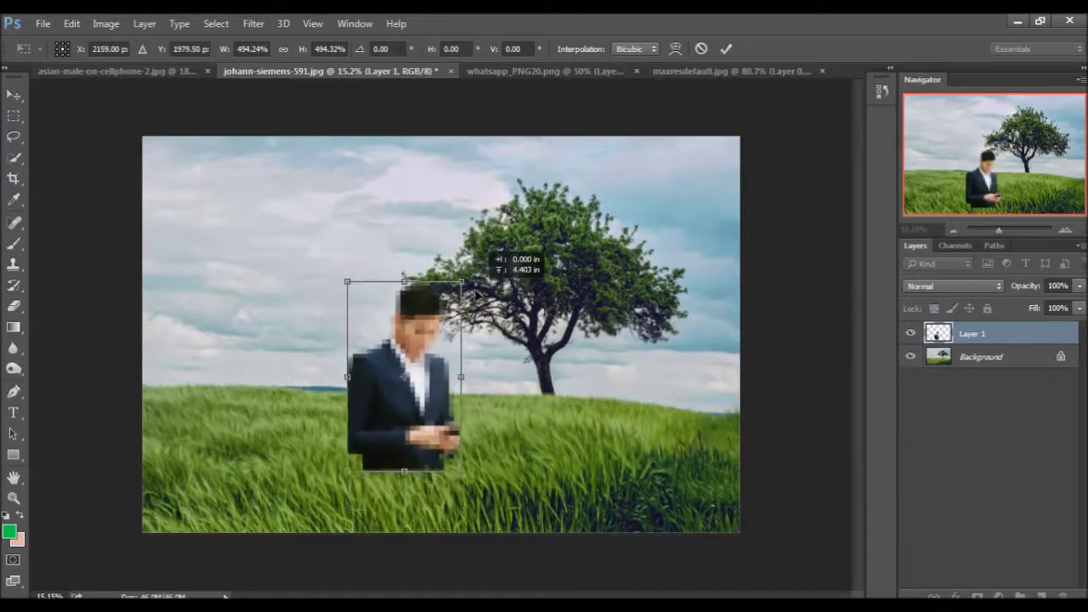
{"action": "key", "text": "ctrl+z"}
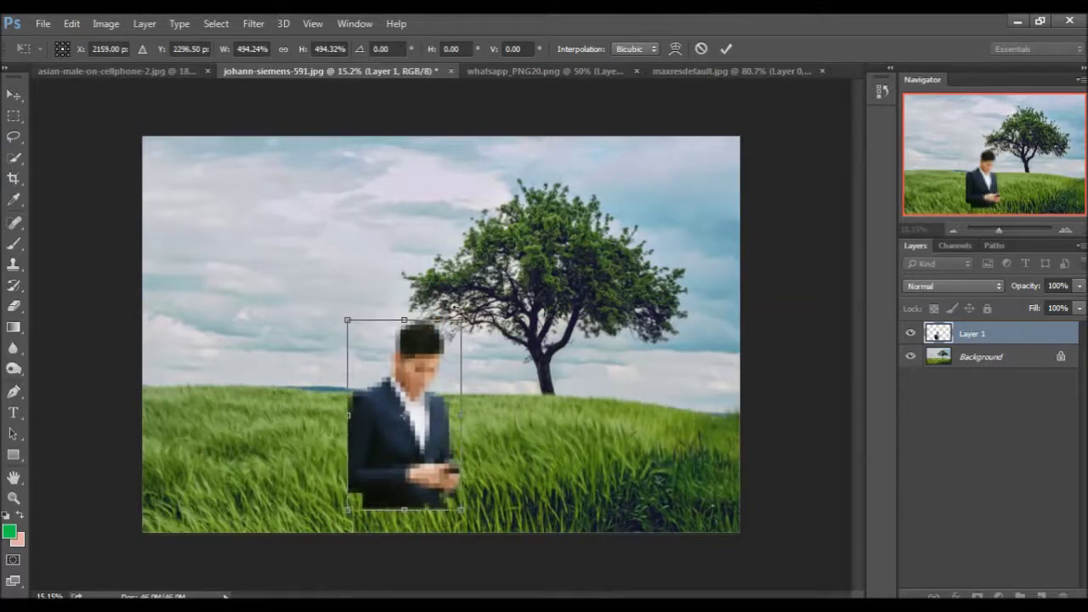
{"action": "left_click_drag", "start_coordinate": [460, 320], "coordinate": [519, 222]}
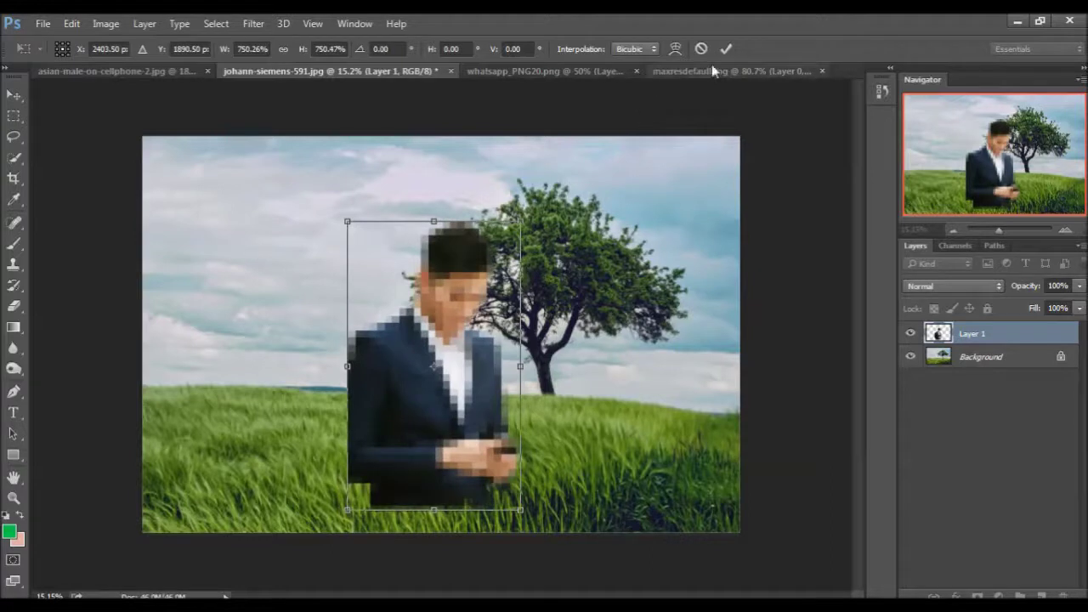
{"action": "left_click", "coordinate": [728, 50]}
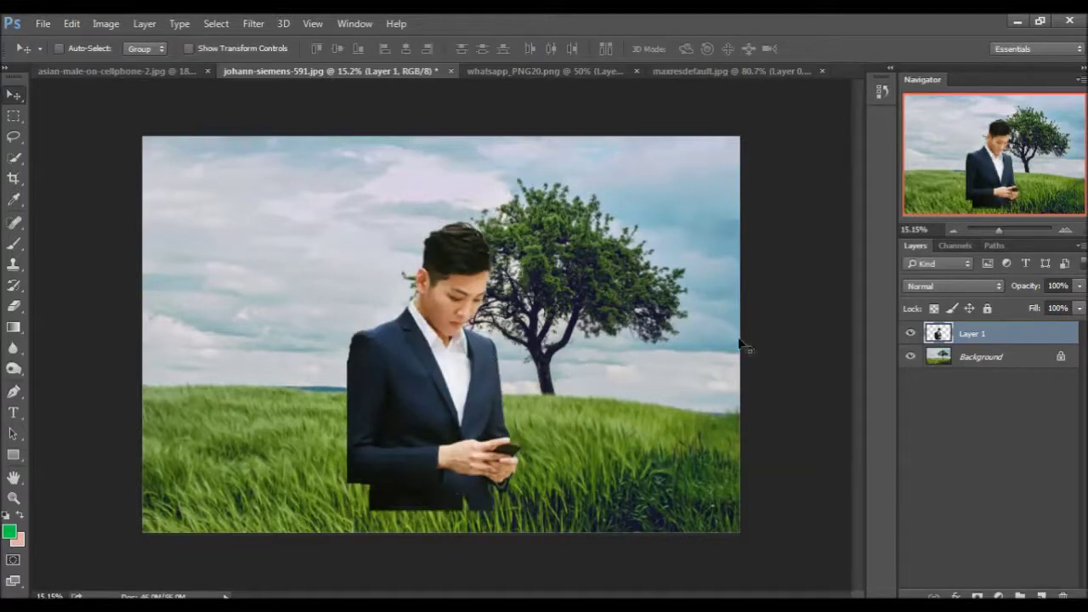
{"action": "left_click_drag", "start_coordinate": [467, 380], "coordinate": [442, 343]}
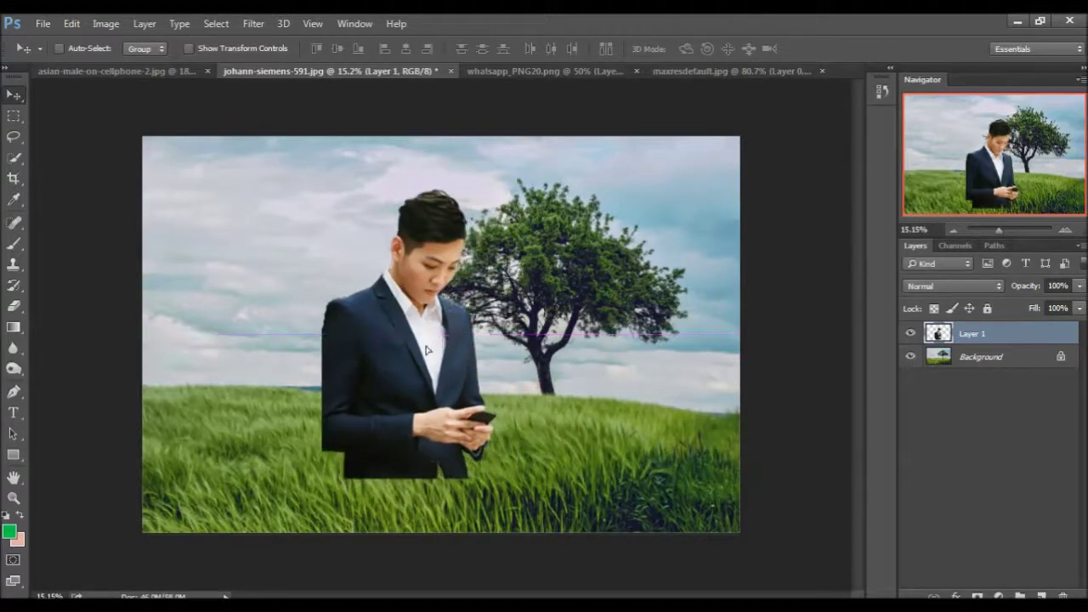
{"action": "left_click", "coordinate": [13, 179]}
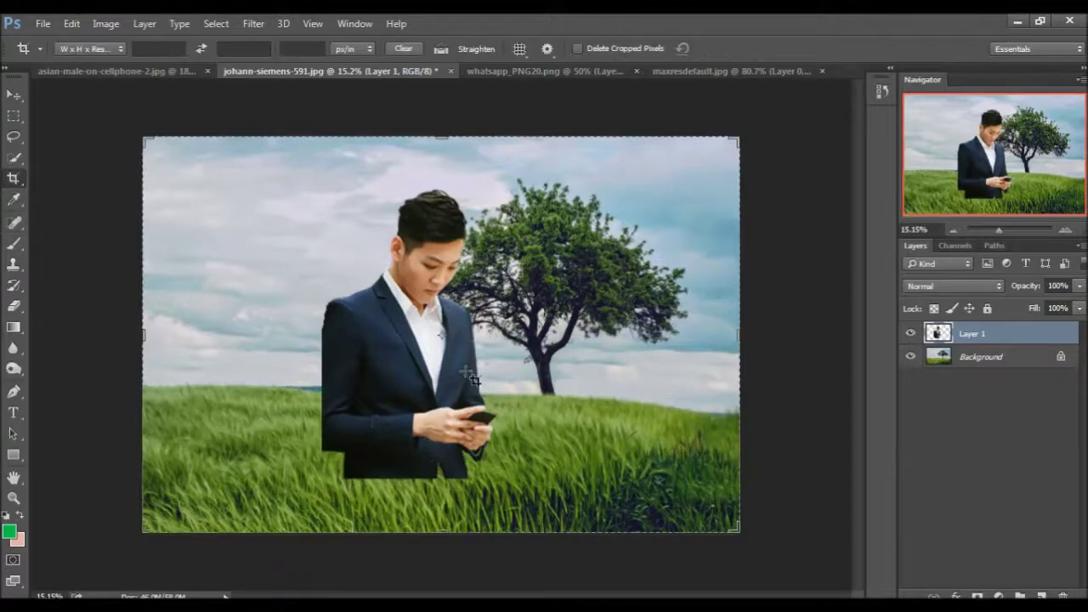
- Apply a 1:1 square crop framing the man and tree, then move the man left
{"action": "left_click", "coordinate": [497, 368]}
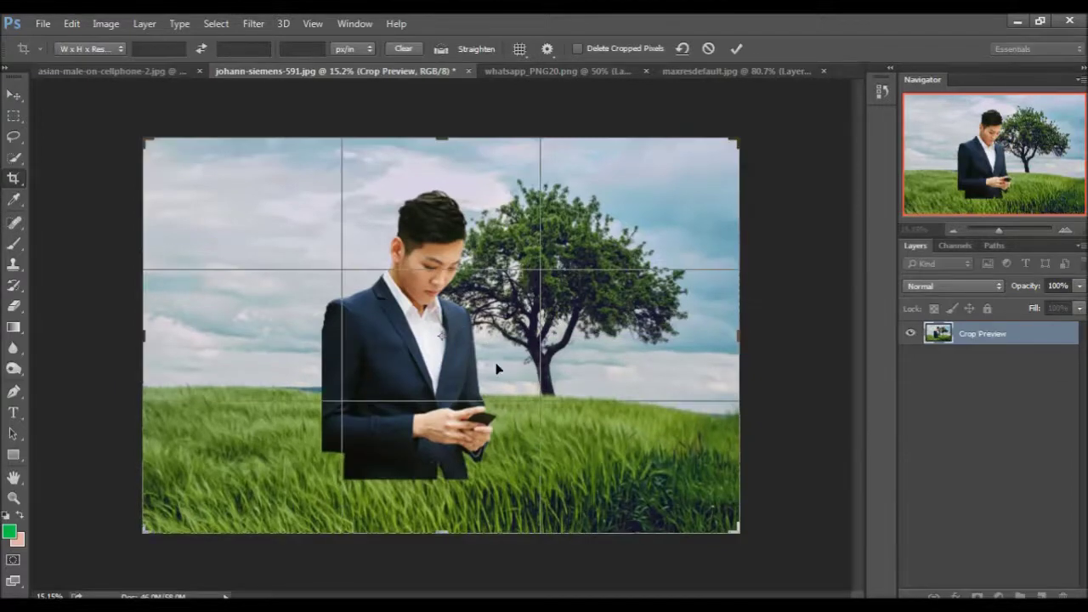
{"action": "left_click", "coordinate": [113, 49]}
{"action": "left_click", "coordinate": [93, 101]}
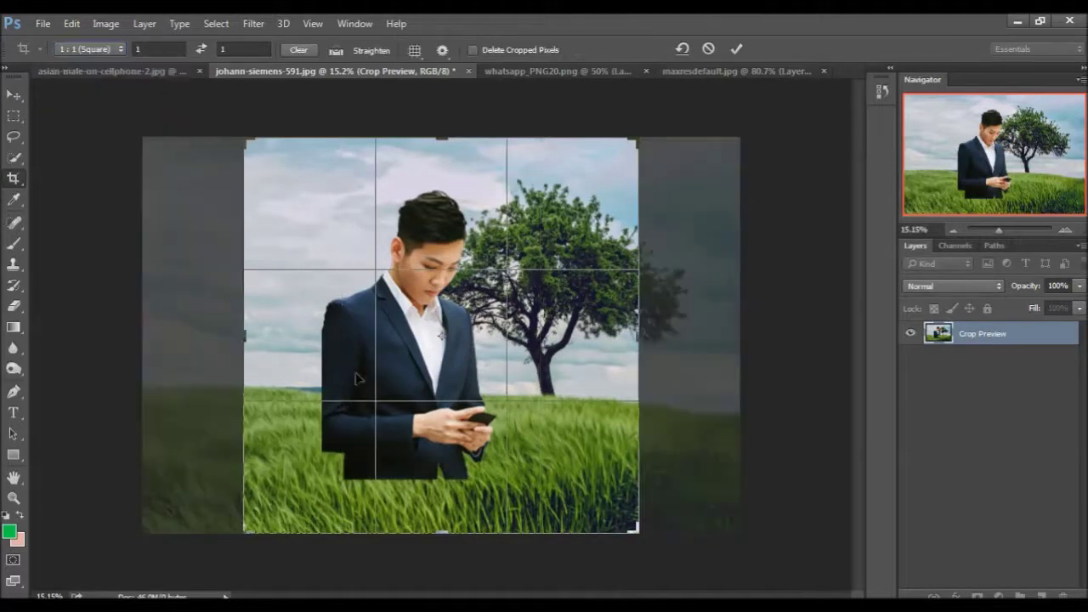
{"action": "left_click_drag", "start_coordinate": [395, 372], "coordinate": [396, 373]}
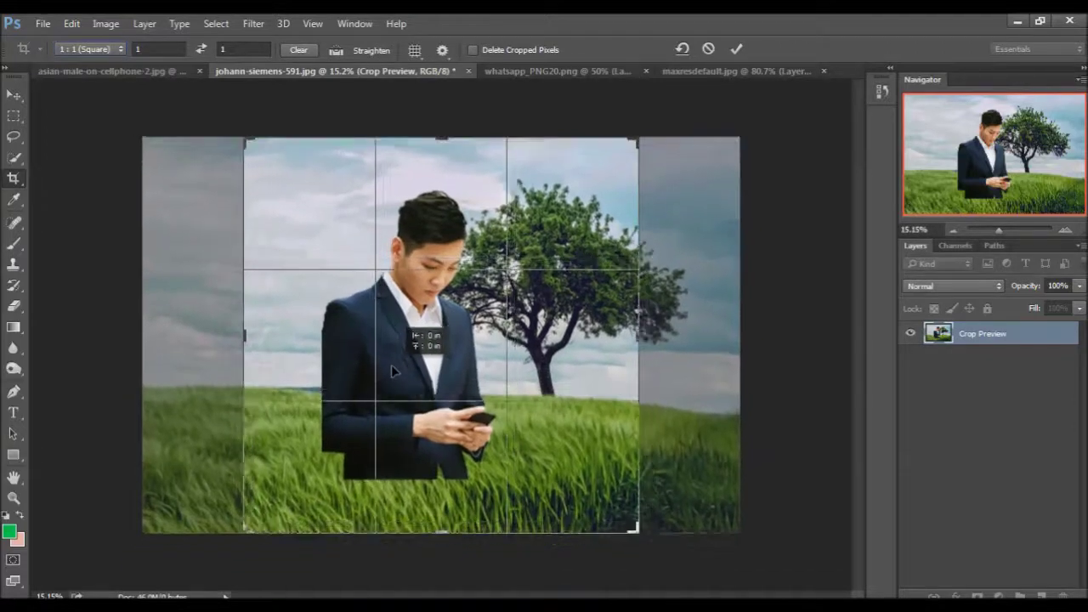
{"action": "left_click_drag", "start_coordinate": [243, 533], "coordinate": [264, 494]}
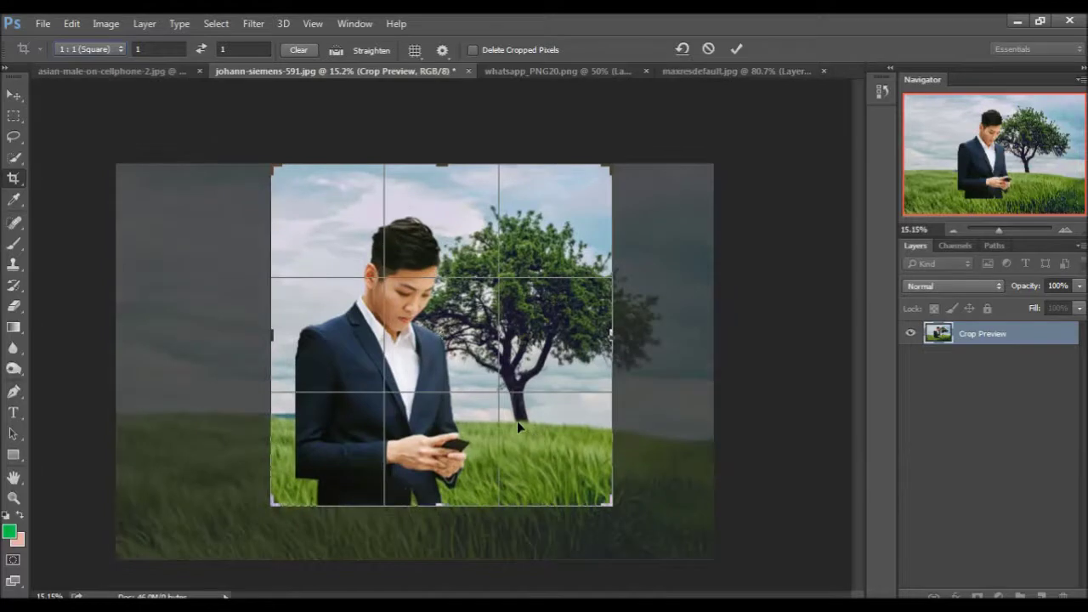
{"action": "mouse_move", "coordinate": [517, 421]}
{"action": "left_mouse_down"}
{"action": "mouse_move", "coordinate": [548, 387]}
{"action": "mouse_move", "coordinate": [488, 383]}
{"action": "mouse_move", "coordinate": [539, 388]}
{"action": "mouse_move", "coordinate": [522, 398]}
{"action": "mouse_move", "coordinate": [678, 400]}
{"action": "left_mouse_up"}
{"action": "left_click", "coordinate": [736, 49]}
{"action": "left_click", "coordinate": [14, 94]}
{"action": "mouse_move", "coordinate": [524, 371]}
{"action": "left_mouse_down"}
{"action": "mouse_move", "coordinate": [369, 376]}
{"action": "mouse_move", "coordinate": [407, 375]}
{"action": "left_mouse_up"}
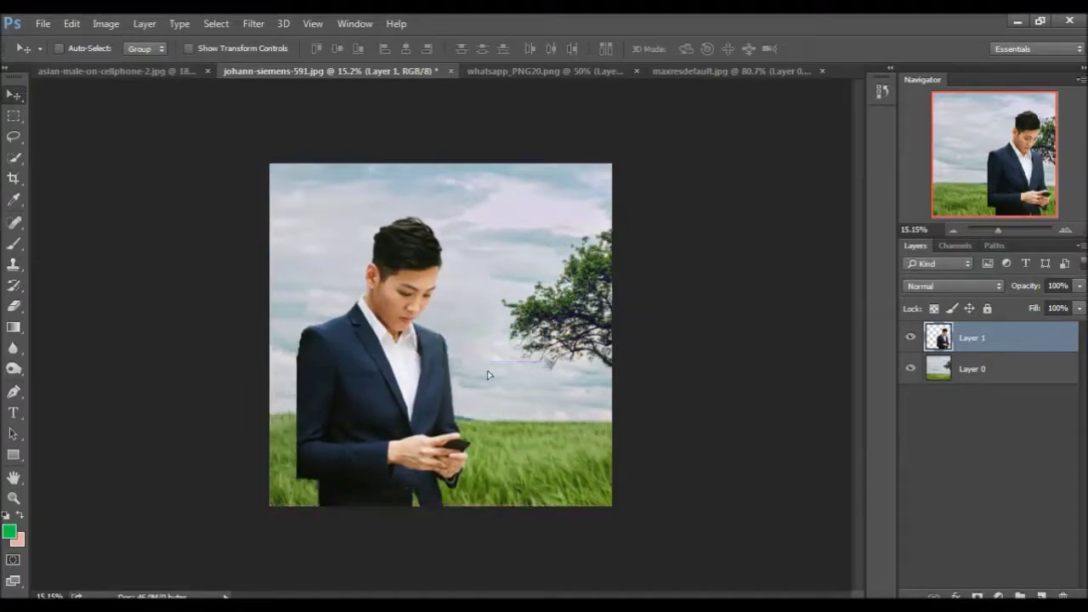
- Apply a Gaussian Blur to Layer 0, the field-and-tree background
{"action": "left_click", "coordinate": [1007, 373]}
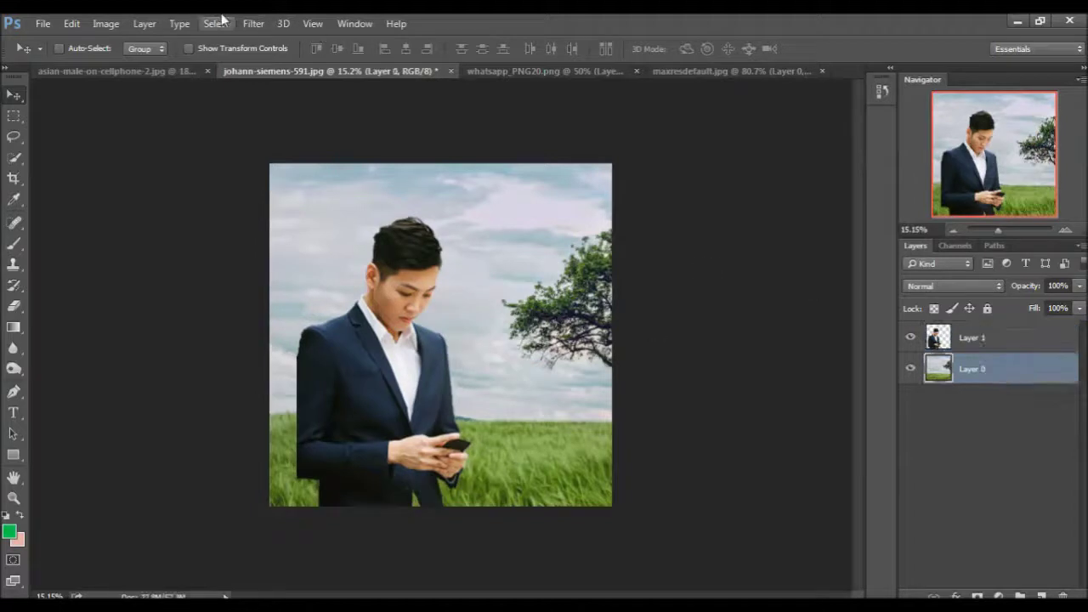
{"action": "left_click", "coordinate": [253, 24]}
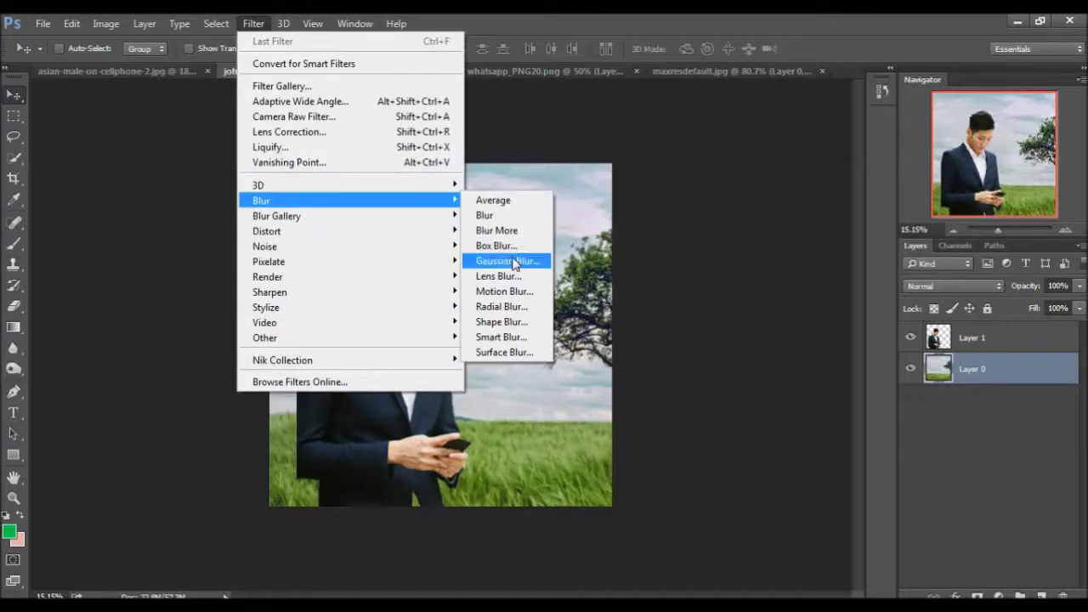
{"action": "left_click", "coordinate": [508, 261]}
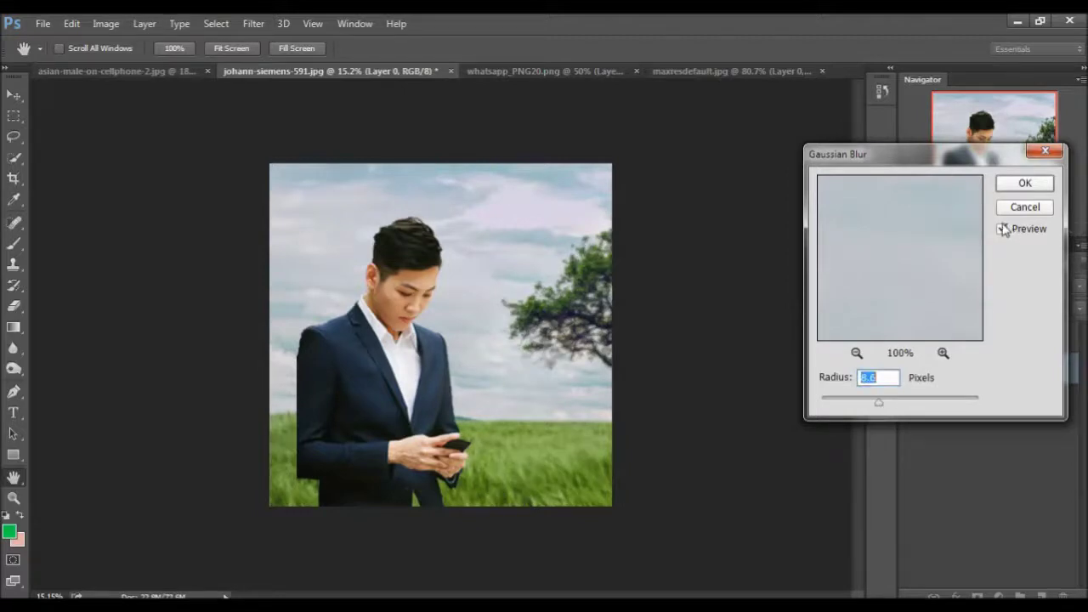
{"action": "left_click", "coordinate": [1025, 184]}
{"action": "scroll", "coordinate": [391, 331], "scroll_direction": "down", "scroll_amount": 1}
{"action": "scroll", "coordinate": [399, 340], "scroll_direction": "up", "scroll_amount": 3}
{"action": "scroll", "coordinate": [420, 347], "scroll_direction": "up", "scroll_amount": 2}
{"action": "scroll", "coordinate": [420, 348], "scroll_direction": "down", "scroll_amount": 2}
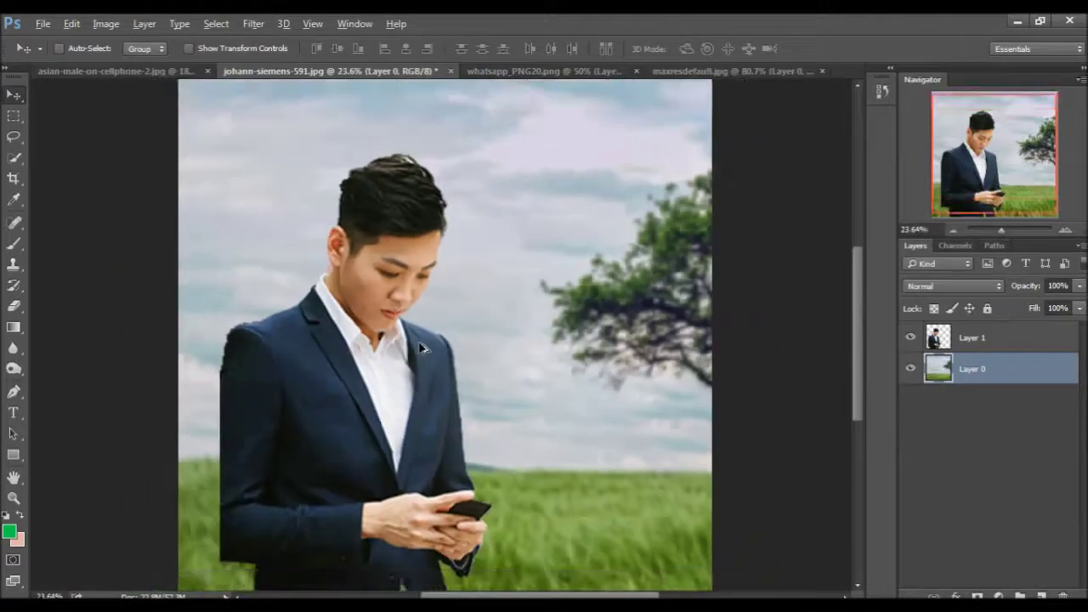
{"action": "scroll", "coordinate": [477, 540], "scroll_direction": "up", "scroll_amount": 2}
{"action": "scroll", "coordinate": [485, 531], "scroll_direction": "up", "scroll_amount": 2}
{"action": "scroll", "coordinate": [501, 513], "scroll_direction": "down", "scroll_amount": 2}
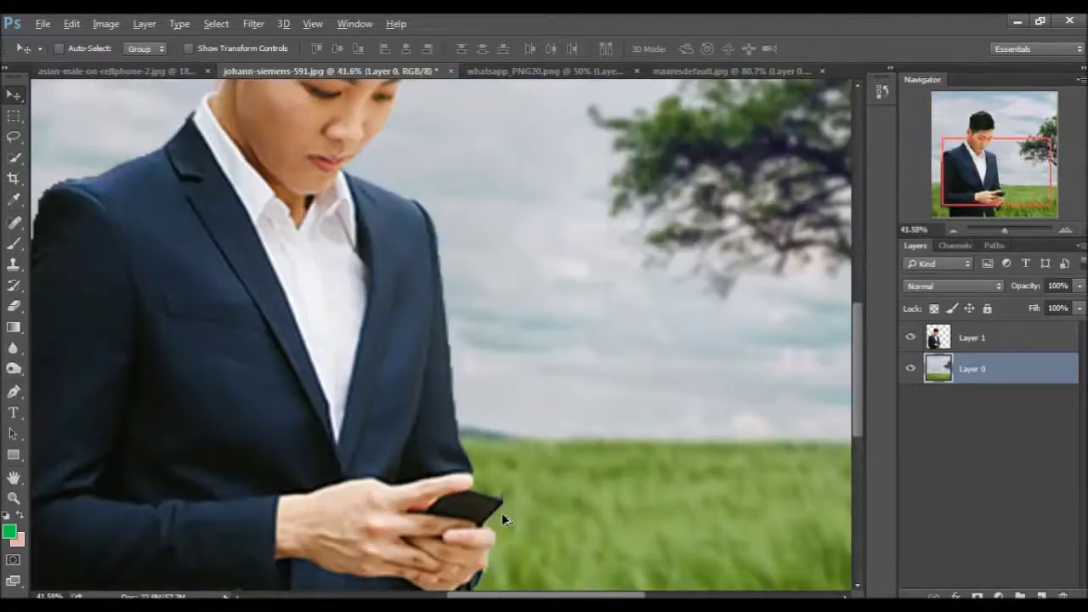
{"action": "scroll", "coordinate": [508, 509], "scroll_direction": "down", "scroll_amount": 2}
{"action": "scroll", "coordinate": [515, 506], "scroll_direction": "down", "scroll_amount": 2}
{"action": "scroll", "coordinate": [506, 479], "scroll_direction": "down", "scroll_amount": 1}
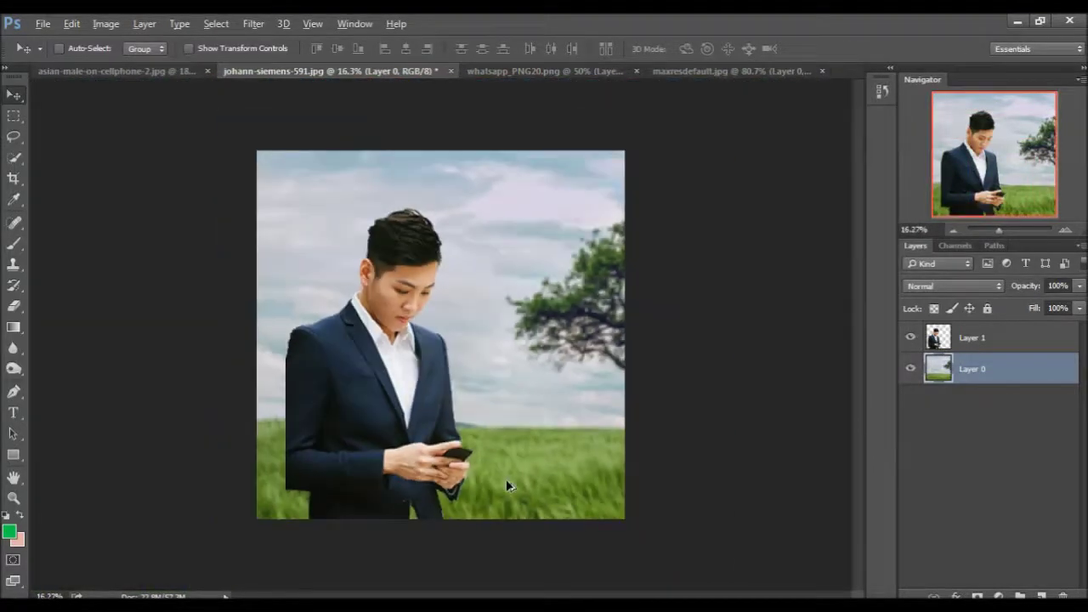
{"action": "scroll", "coordinate": [493, 467], "scroll_direction": "up", "scroll_amount": 1}
{"action": "key", "text": "alt"}
{"action": "left_click", "coordinate": [522, 73]}
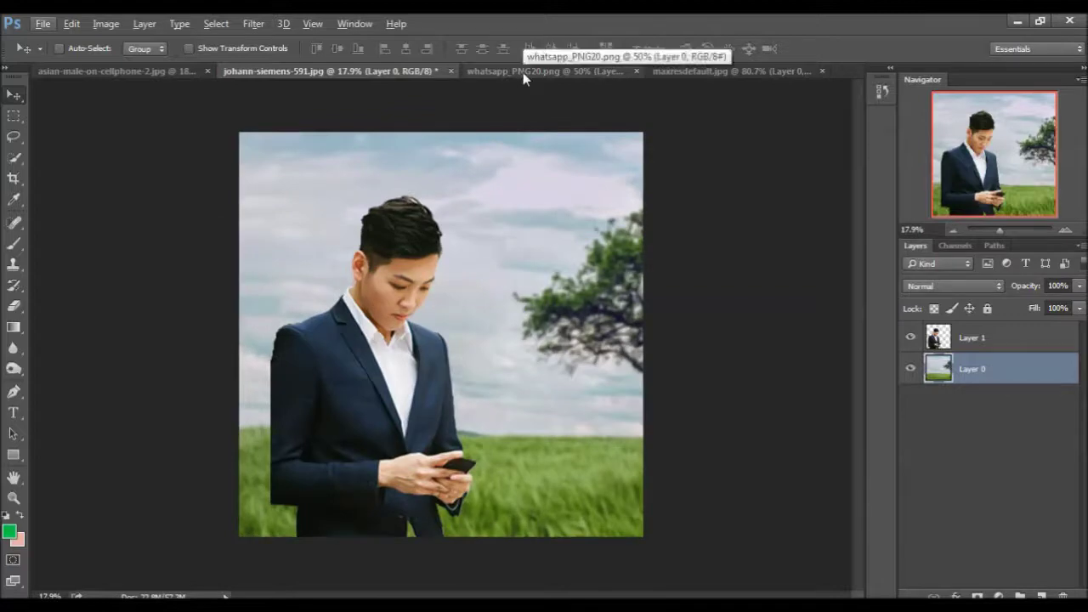
- Bring the WhatsApp logo into the man's photo and stack it above the man's layer
{"action": "left_click_drag", "start_coordinate": [441, 295], "coordinate": [352, 121]}
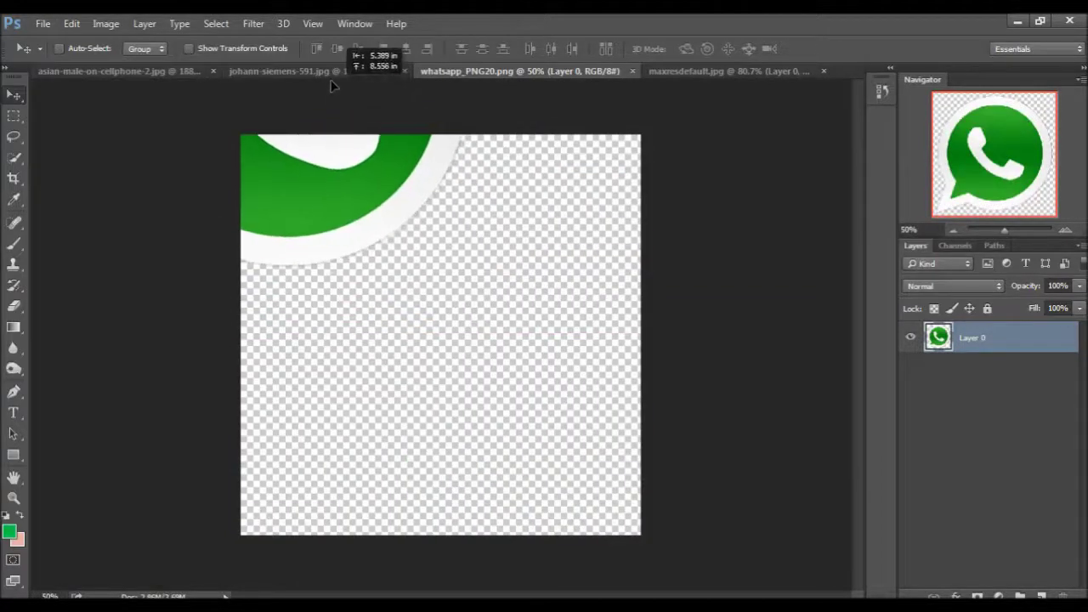
{"action": "left_click_drag", "start_coordinate": [437, 281], "coordinate": [542, 397]}
{"action": "left_click_drag", "start_coordinate": [1030, 379], "coordinate": [955, 338]}
{"action": "left_click_drag", "start_coordinate": [558, 380], "coordinate": [563, 399]}
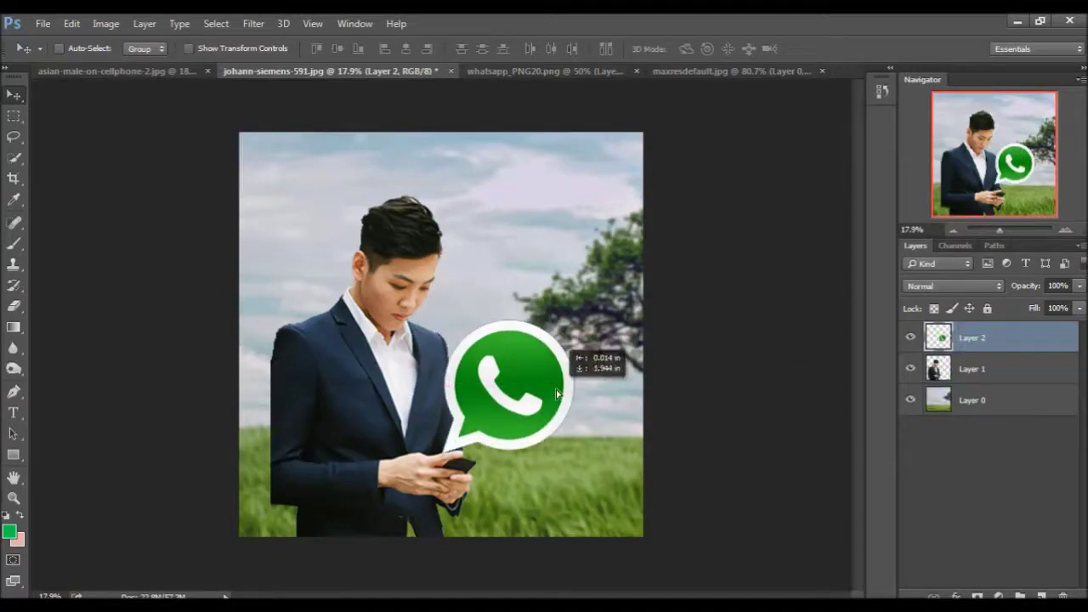
- Shrink the WhatsApp logo to about a quarter size and place it beside the phone
{"action": "key", "text": "ctrl+t"}
{"action": "mouse_move", "coordinate": [572, 323]}
{"action": "left_mouse_down"}
{"action": "mouse_move", "coordinate": [476, 418]}
{"action": "mouse_move", "coordinate": [487, 407]}
{"action": "left_mouse_up"}
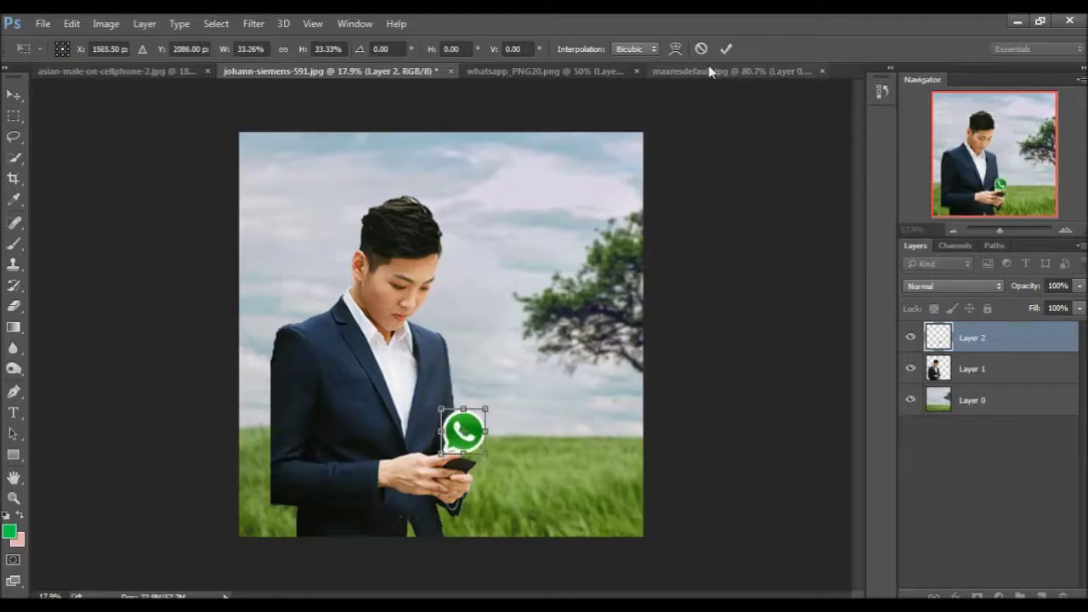
{"action": "key", "text": "Return"}
{"action": "scroll", "coordinate": [533, 471], "scroll_direction": "up", "scroll_amount": 1}
{"action": "scroll", "coordinate": [533, 471], "scroll_direction": "up", "scroll_amount": 1}
{"action": "mouse_move", "coordinate": [435, 444]}
{"action": "left_mouse_down"}
{"action": "mouse_move", "coordinate": [512, 434]}
{"action": "mouse_move", "coordinate": [492, 438]}
{"action": "left_mouse_up"}
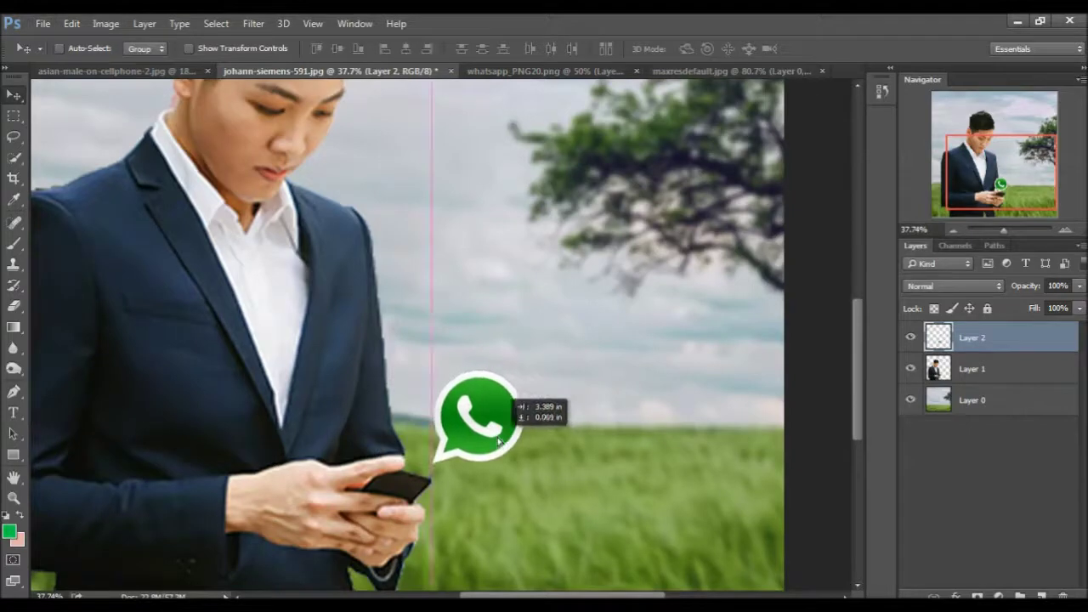
{"action": "scroll", "coordinate": [502, 436], "scroll_direction": "down", "scroll_amount": 1}
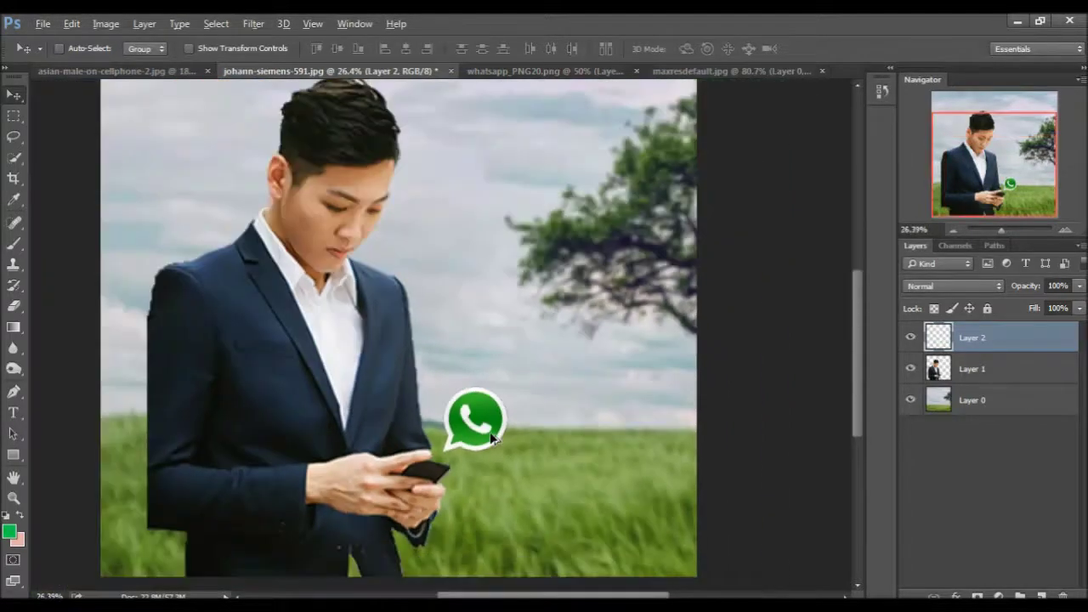
{"action": "scroll", "coordinate": [514, 436], "scroll_direction": "down", "scroll_amount": 1}
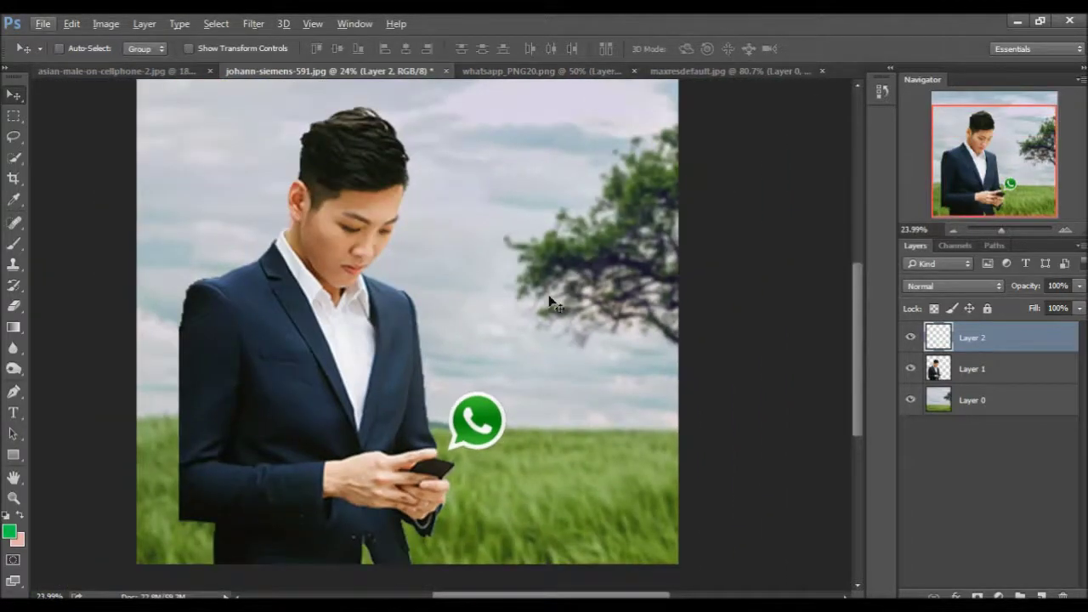
{"action": "scroll", "coordinate": [523, 414], "scroll_direction": "down", "scroll_amount": 1}
{"action": "key", "text": "ctrl+t"}
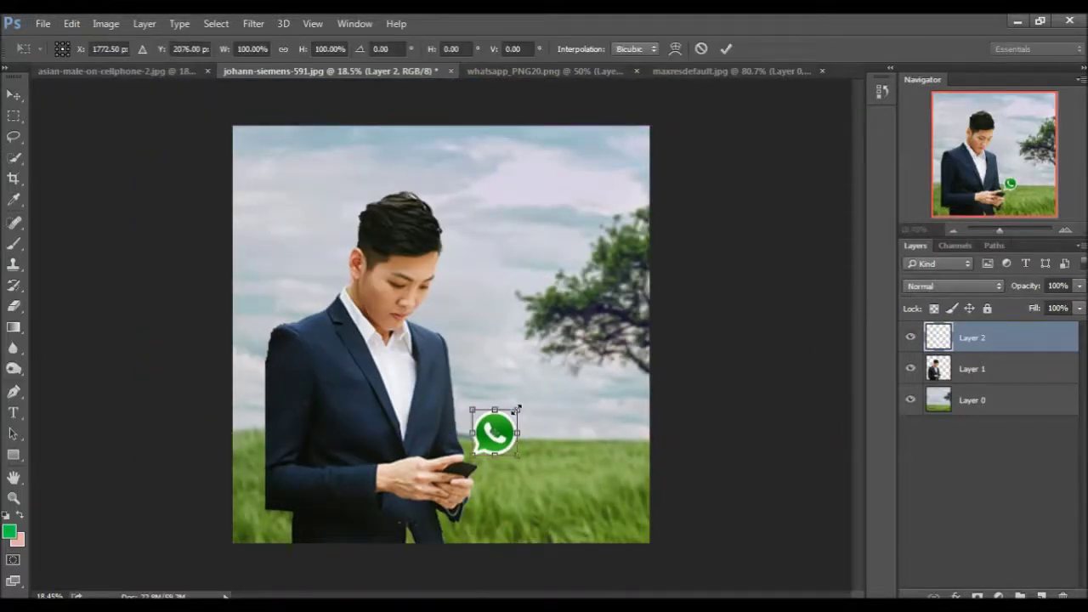
{"action": "left_click_drag", "start_coordinate": [514, 412], "coordinate": [513, 415]}
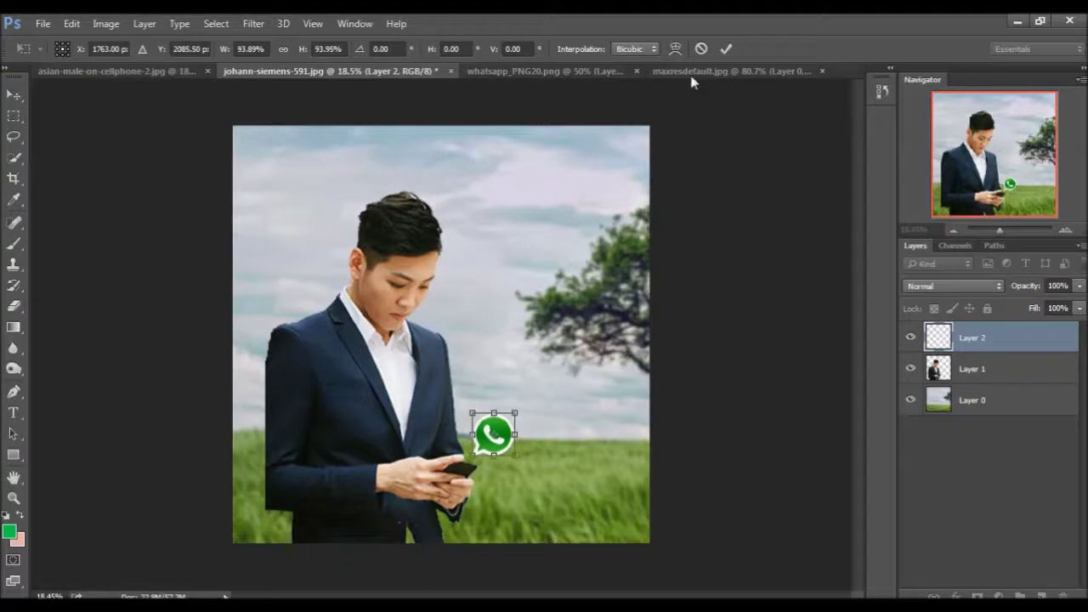
{"action": "left_click", "coordinate": [727, 48]}
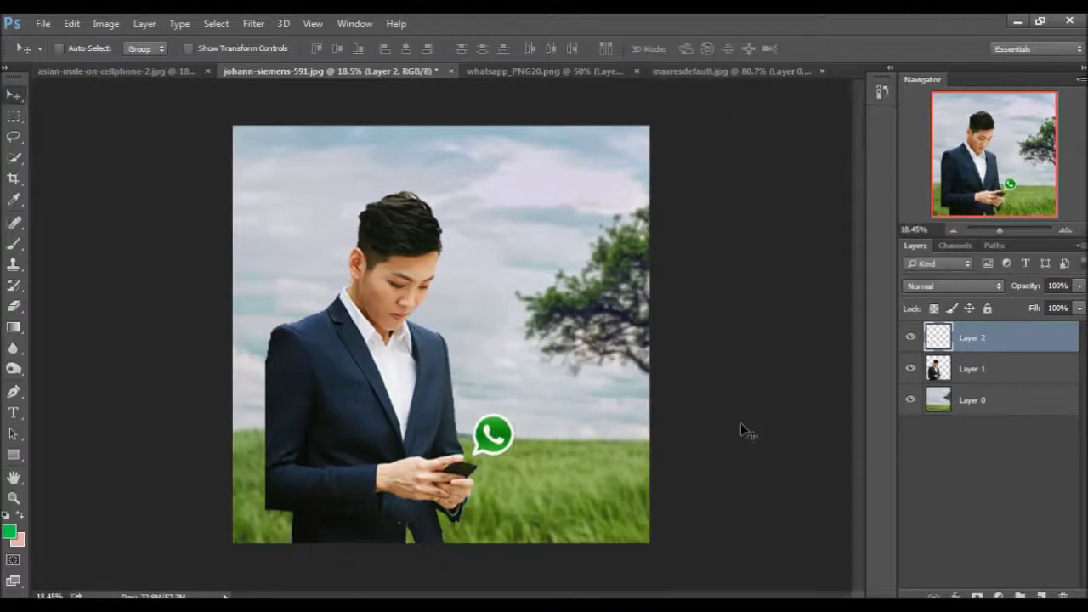
- Close the WhatsApp document and the cellphone photo without saving changes
{"action": "left_click", "coordinate": [548, 73]}
{"action": "left_click", "coordinate": [637, 72]}
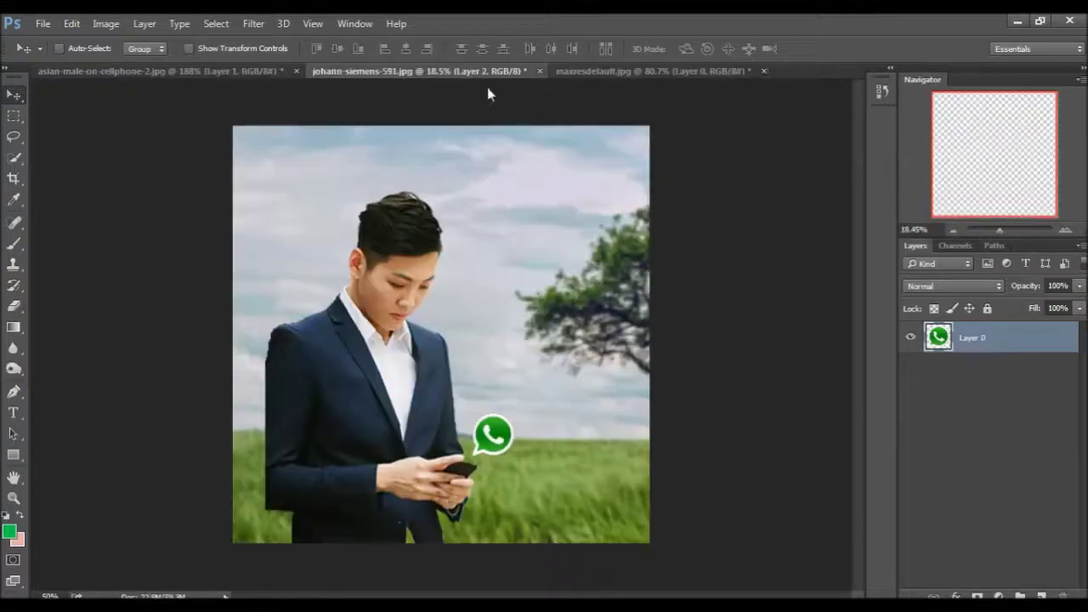
{"action": "left_click", "coordinate": [296, 70]}
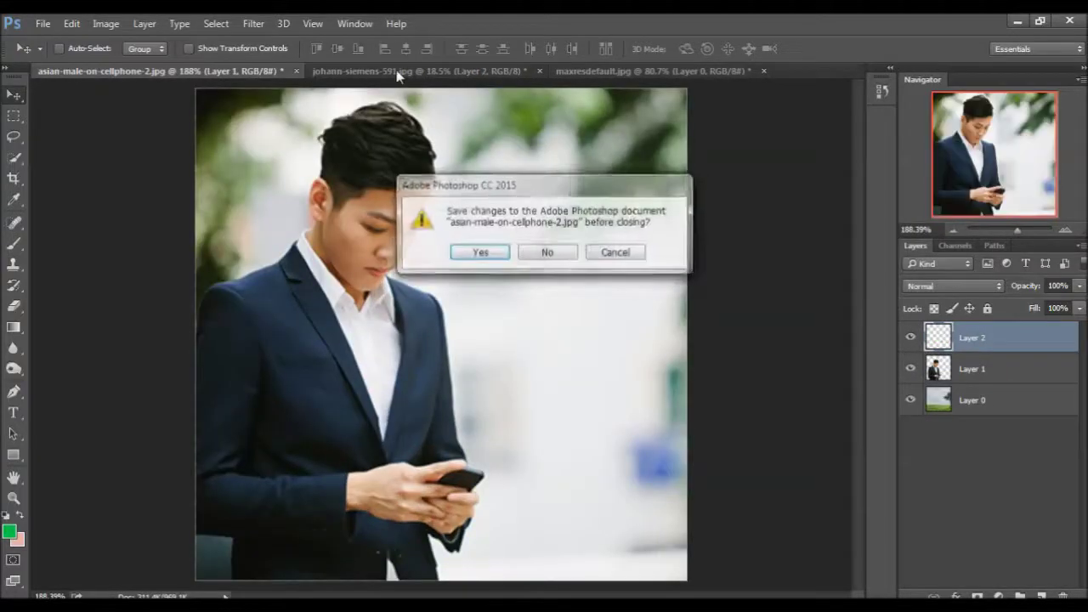
{"action": "left_click", "coordinate": [556, 255]}
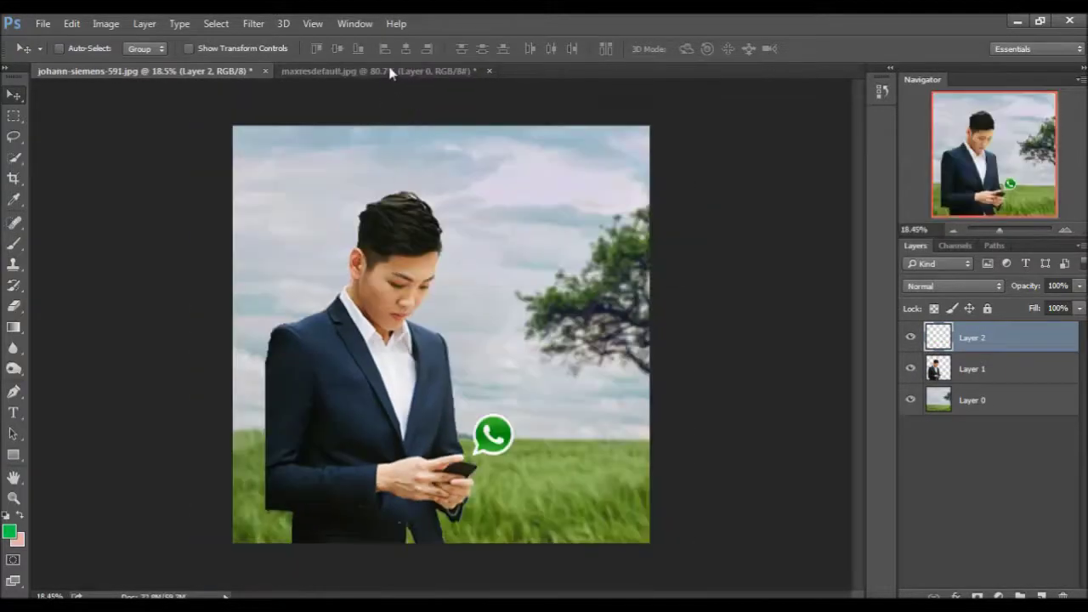
{"action": "left_click", "coordinate": [399, 71]}
{"action": "mouse_move", "coordinate": [413, 114]}
{"action": "left_mouse_down"}
{"action": "mouse_move", "coordinate": [299, 197]}
{"action": "mouse_move", "coordinate": [511, 344]}
{"action": "left_mouse_up"}
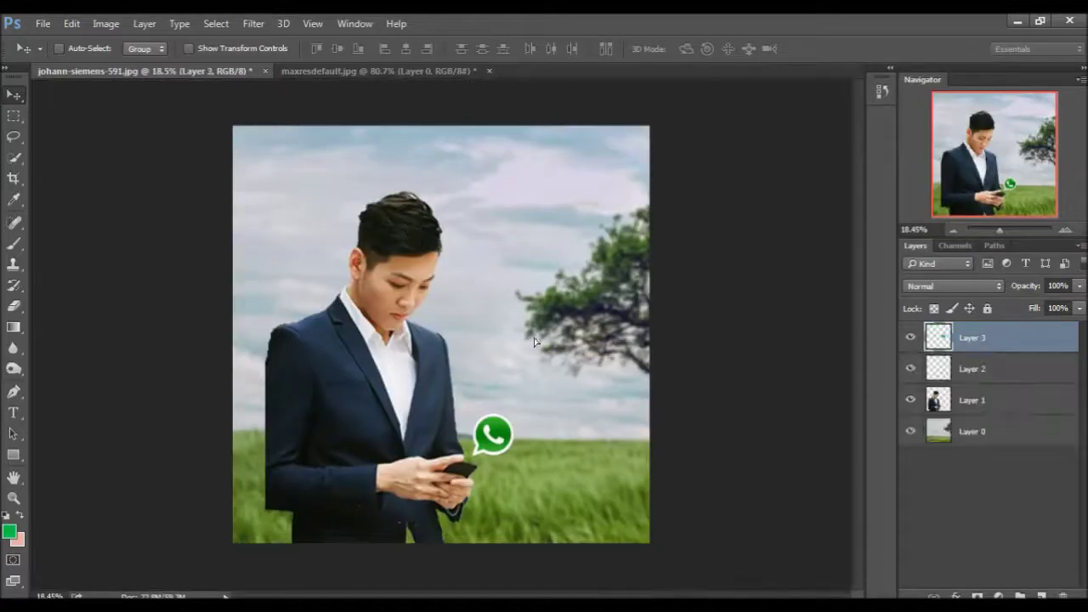
- Quick-select the chat screenshot's green backdrop and copy it onto its own layer
{"action": "scroll", "coordinate": [511, 344], "scroll_direction": "up", "scroll_amount": 3}
{"action": "scroll", "coordinate": [511, 344], "scroll_direction": "up", "scroll_amount": 3}
{"action": "scroll", "coordinate": [510, 344], "scroll_direction": "up", "scroll_amount": 1}
{"action": "scroll", "coordinate": [509, 345], "scroll_direction": "up", "scroll_amount": 2}
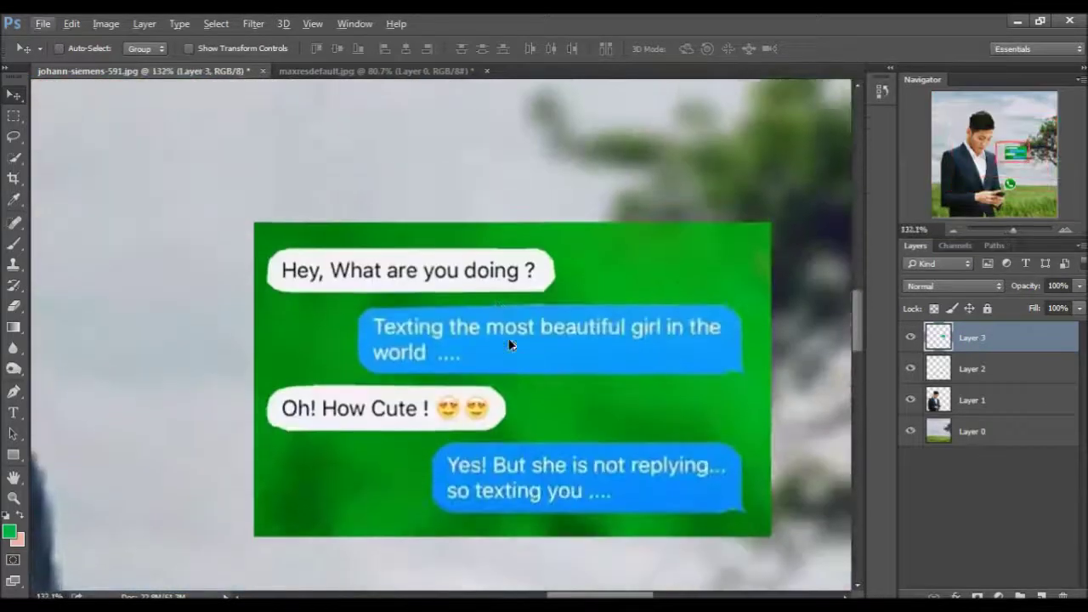
{"action": "scroll", "coordinate": [510, 344], "scroll_direction": "up", "scroll_amount": 1}
{"action": "scroll", "coordinate": [393, 359], "scroll_direction": "down", "scroll_amount": 1}
{"action": "scroll", "coordinate": [393, 358], "scroll_direction": "down", "scroll_amount": 1}
{"action": "key", "text": "w"}
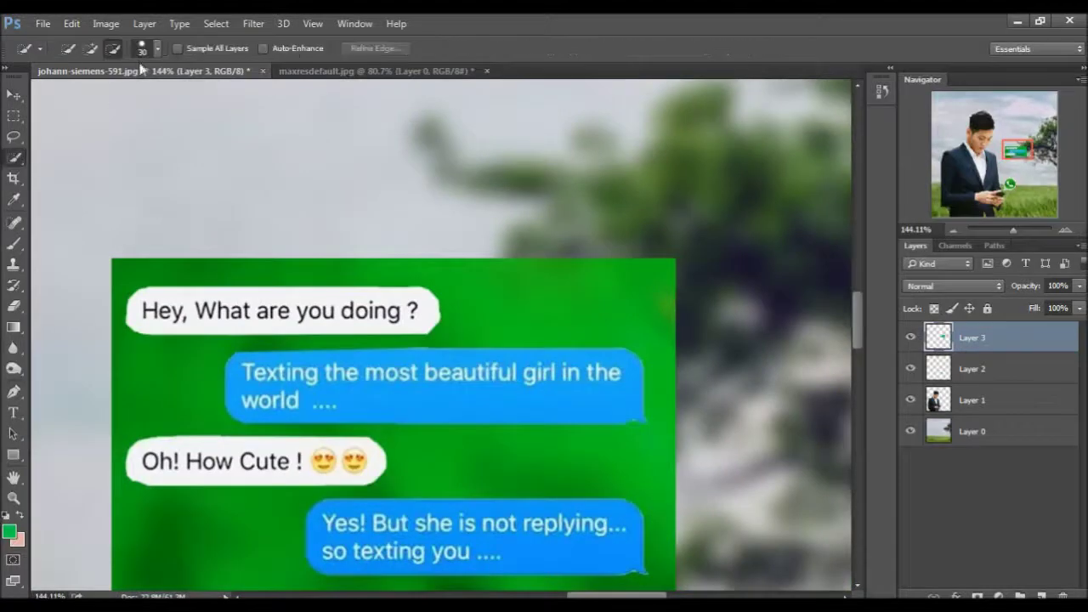
{"action": "left_click", "coordinate": [368, 479]}
{"action": "scroll", "coordinate": [525, 325], "scroll_direction": "left", "scroll_amount": 3}
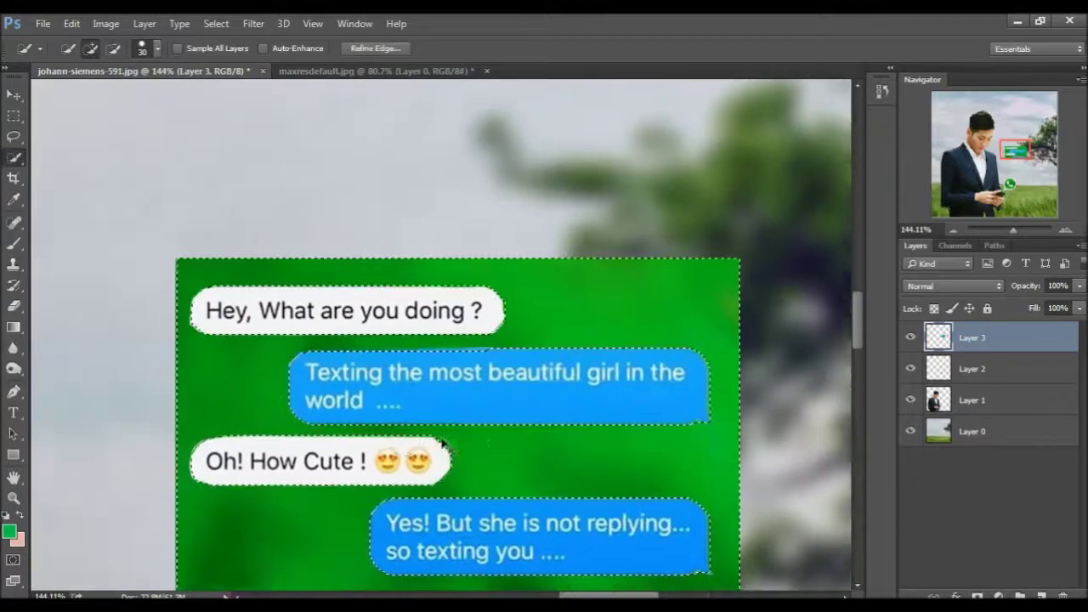
{"action": "scroll", "coordinate": [525, 325], "scroll_direction": "down", "scroll_amount": 3}
{"action": "right_click", "coordinate": [597, 348]}
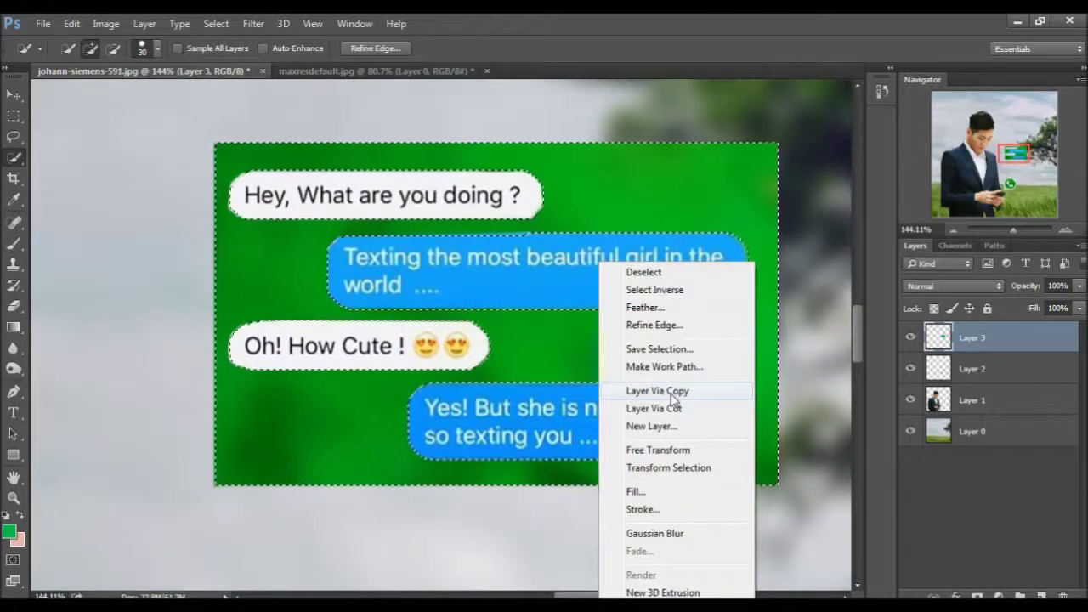
{"action": "left_click", "coordinate": [655, 386]}
- Toggle the chat and green-backdrop layers' visibility to check the separation
{"action": "left_click", "coordinate": [910, 368]}
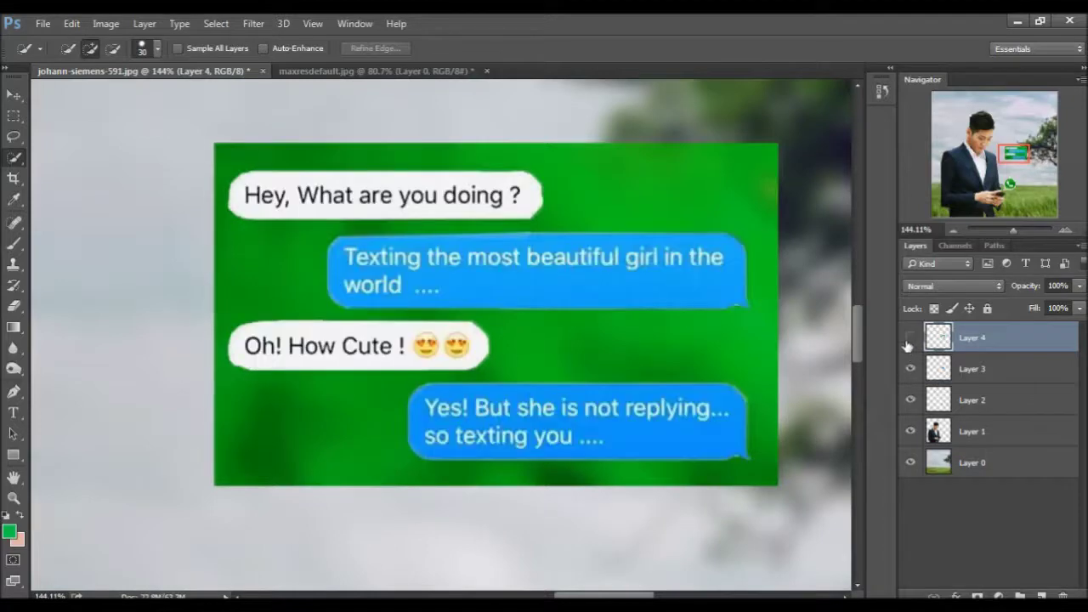
{"action": "left_click", "coordinate": [908, 338]}
{"action": "left_click", "coordinate": [909, 337]}
- Select the Eraser and set its brush size to 24 px
{"action": "scroll", "coordinate": [802, 352], "scroll_direction": "right", "scroll_amount": 3}
{"action": "left_click", "coordinate": [14, 306]}
{"action": "right_click", "coordinate": [131, 246]}
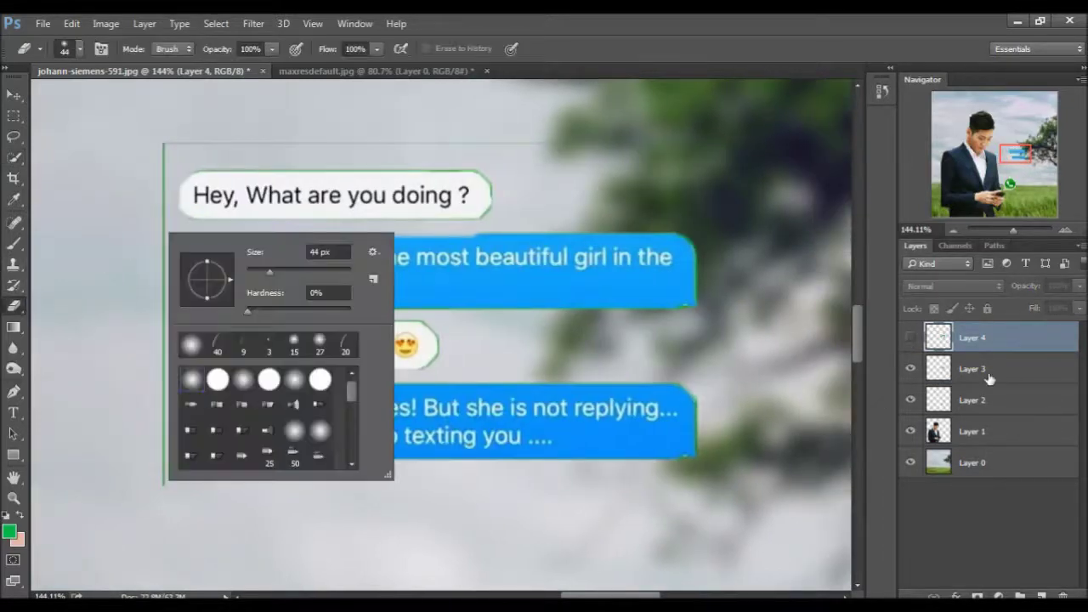
{"action": "key", "text": "Escape"}
{"action": "key", "text": "alt+bracketleft"}
{"action": "right_click", "coordinate": [201, 119]}
{"action": "left_click_drag", "start_coordinate": [326, 169], "coordinate": [272, 169]}
{"action": "key", "text": "Return"}
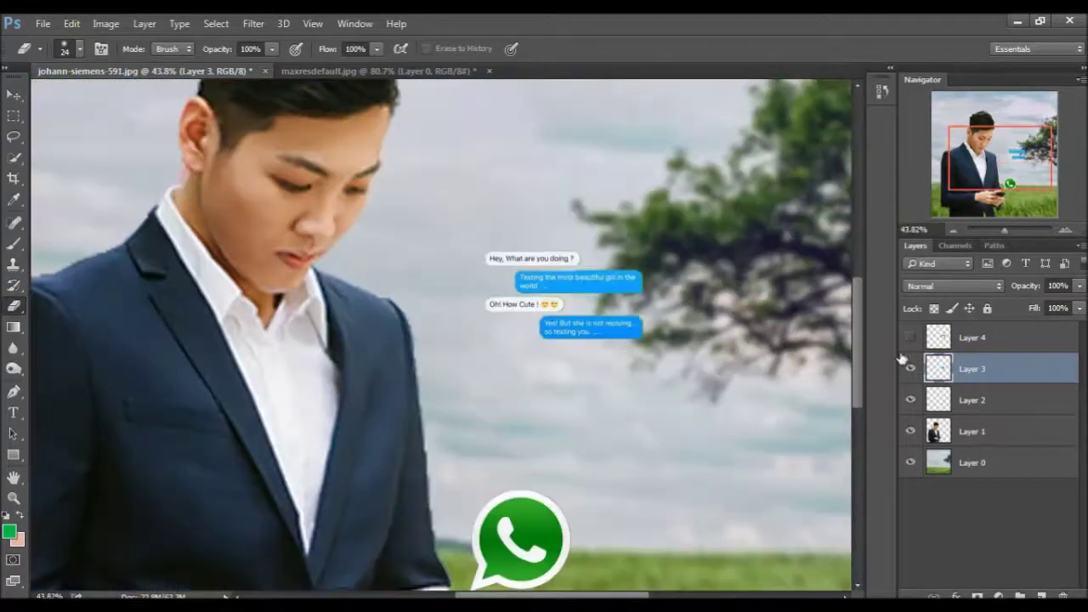
{"action": "scroll", "coordinate": [643, 340], "scroll_direction": "down", "scroll_amount": 2}
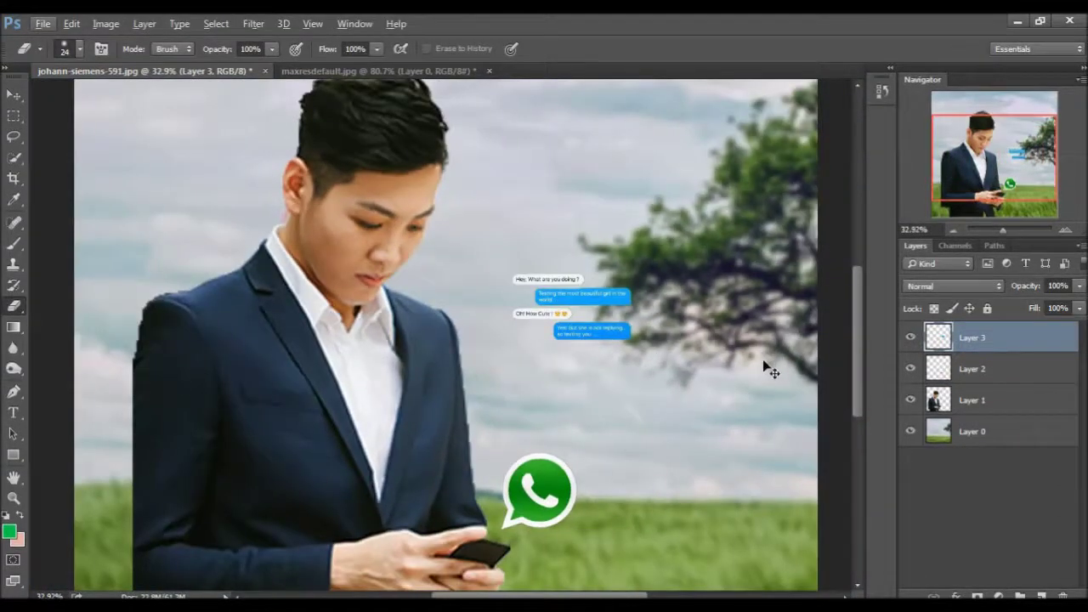
- Scale the chat bubbles to about 212% and reposition them above the WhatsApp icon
{"action": "key", "text": "ctrl+t"}
{"action": "left_click_drag", "start_coordinate": [636, 267], "coordinate": [728, 207]}
{"action": "mouse_move", "coordinate": [697, 293]}
{"action": "left_mouse_down"}
{"action": "mouse_move", "coordinate": [701, 387]}
{"action": "mouse_move", "coordinate": [697, 367]}
{"action": "left_mouse_up"}
{"action": "left_click_drag", "start_coordinate": [728, 299], "coordinate": [759, 263]}
{"action": "left_click_drag", "start_coordinate": [714, 357], "coordinate": [692, 365]}
{"action": "left_click_drag", "start_coordinate": [753, 262], "coordinate": [785, 252]}
{"action": "scroll", "coordinate": [672, 348], "scroll_direction": "down", "scroll_amount": 1}
{"action": "key", "text": "Return"}
{"action": "scroll", "coordinate": [672, 348], "scroll_direction": "down", "scroll_amount": 2}
- Draw and drop a rectangular selection, then nudge the chat bubbles slightly down
{"action": "key", "text": "e"}
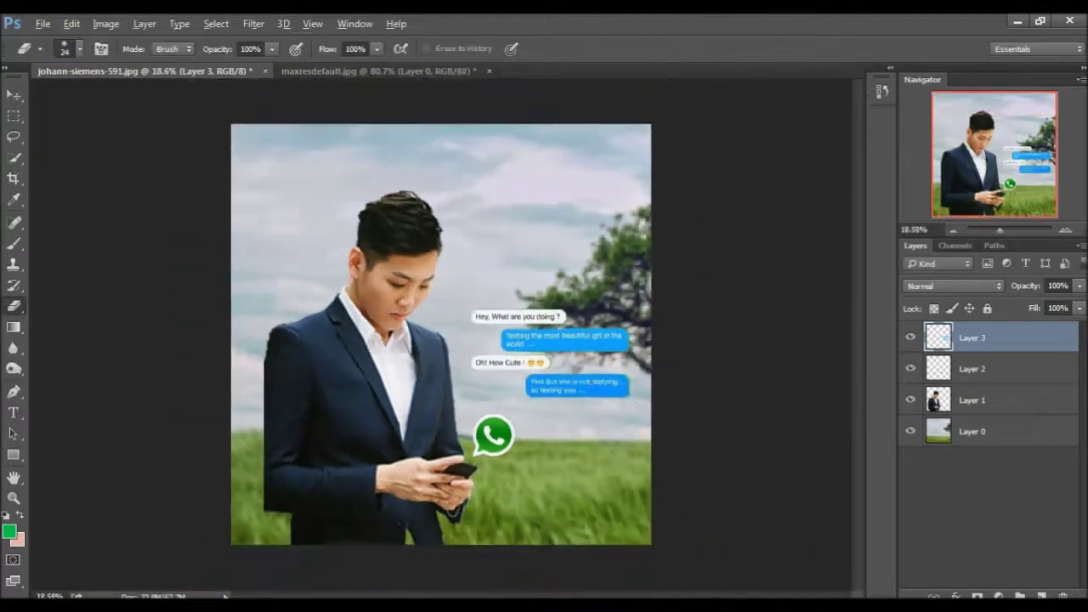
{"action": "key", "text": "v"}
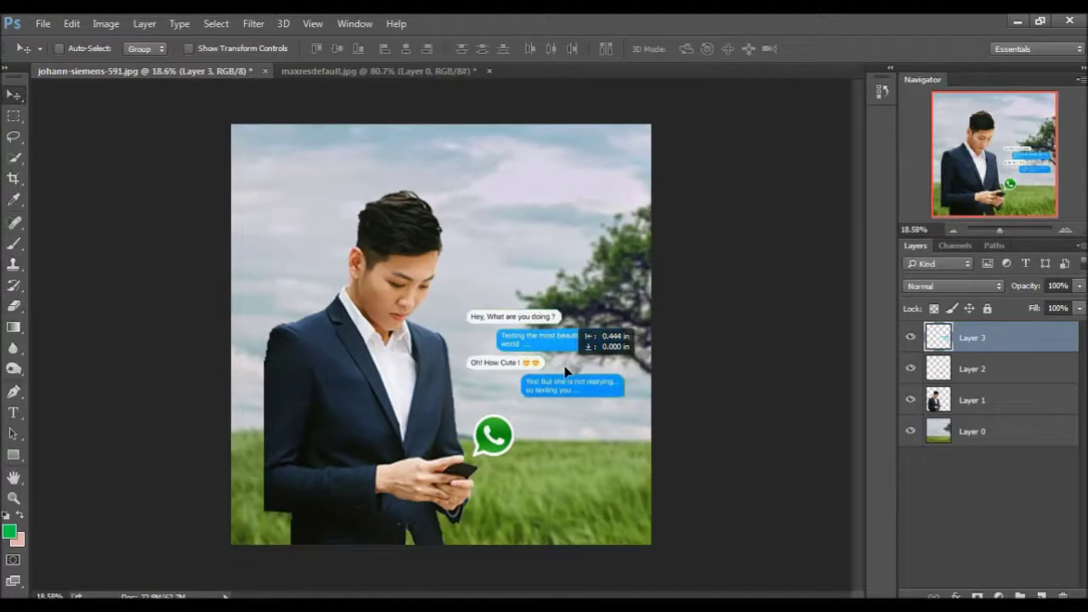
{"action": "scroll", "coordinate": [585, 410], "scroll_direction": "up", "scroll_amount": 2}
{"action": "scroll", "coordinate": [586, 410], "scroll_direction": "up", "scroll_amount": 2}
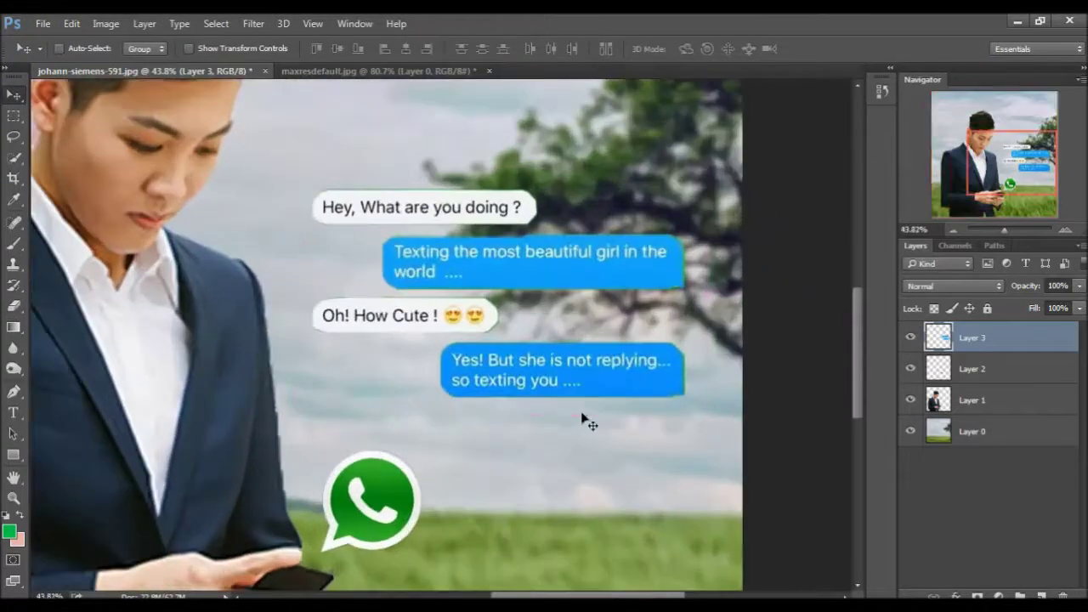
{"action": "key", "text": "m"}
{"action": "left_click_drag", "start_coordinate": [404, 337], "coordinate": [731, 437]}
{"action": "right_click", "coordinate": [553, 383]}
{"action": "left_click", "coordinate": [586, 270]}
{"action": "scroll", "coordinate": [484, 364], "scroll_direction": "down", "scroll_amount": 5}
{"action": "scroll", "coordinate": [485, 363], "scroll_direction": "up", "scroll_amount": 2}
{"action": "key", "text": "v"}
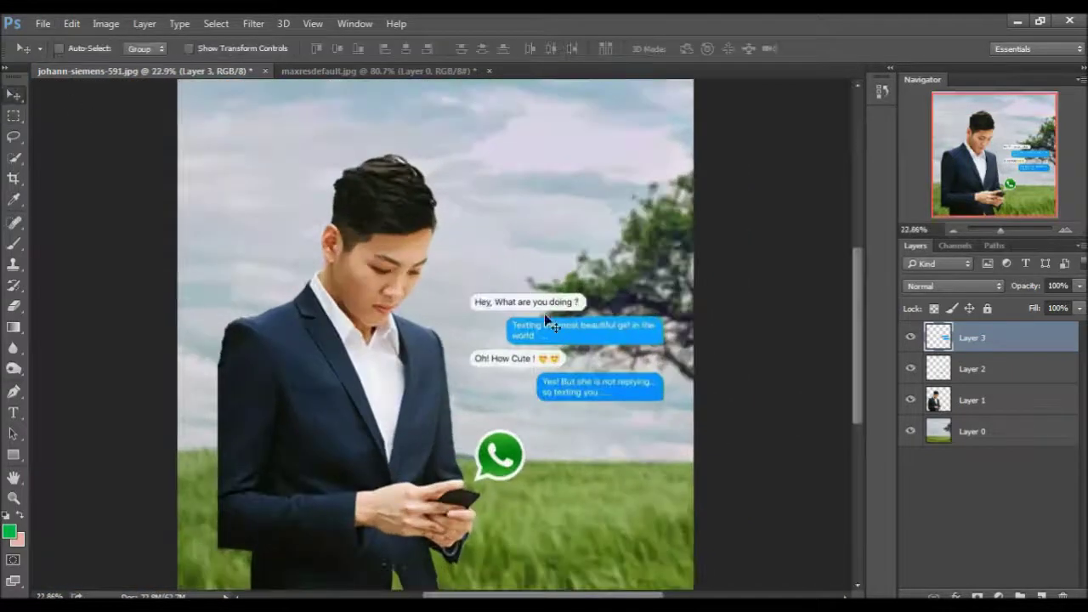
{"action": "left_click_drag", "start_coordinate": [586, 293], "coordinate": [584, 310]}
{"action": "scroll", "coordinate": [580, 410], "scroll_direction": "up", "scroll_amount": 3}
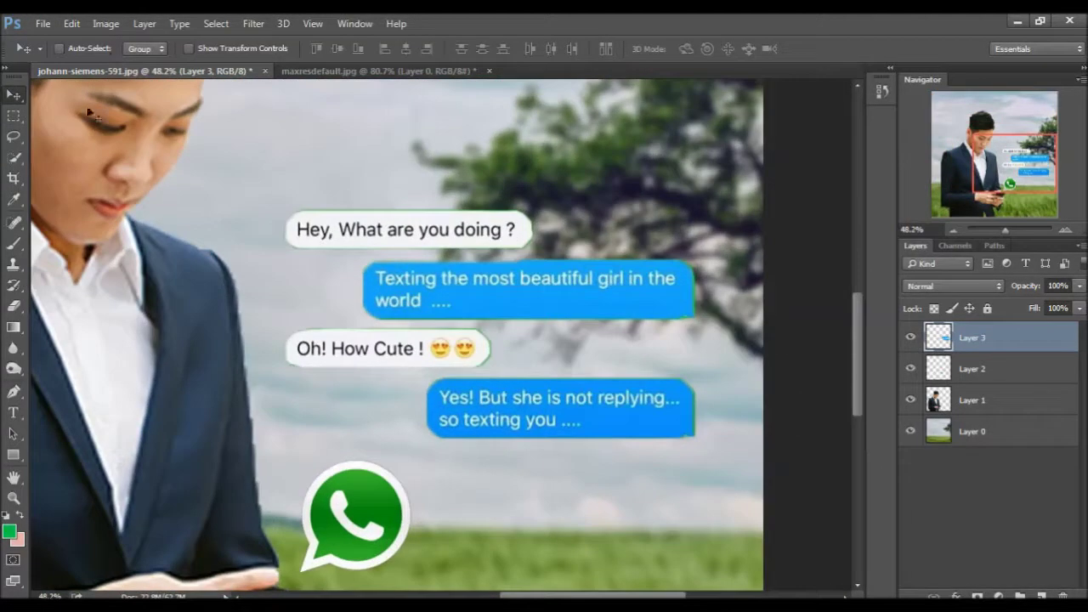
- Marquee-select the "Yes! But she is not replying" bubble and cut it onto its own layer
{"action": "left_click", "coordinate": [14, 115]}
{"action": "left_click_drag", "start_coordinate": [652, 441], "coordinate": [668, 442]}
{"action": "right_click", "coordinate": [639, 441]}
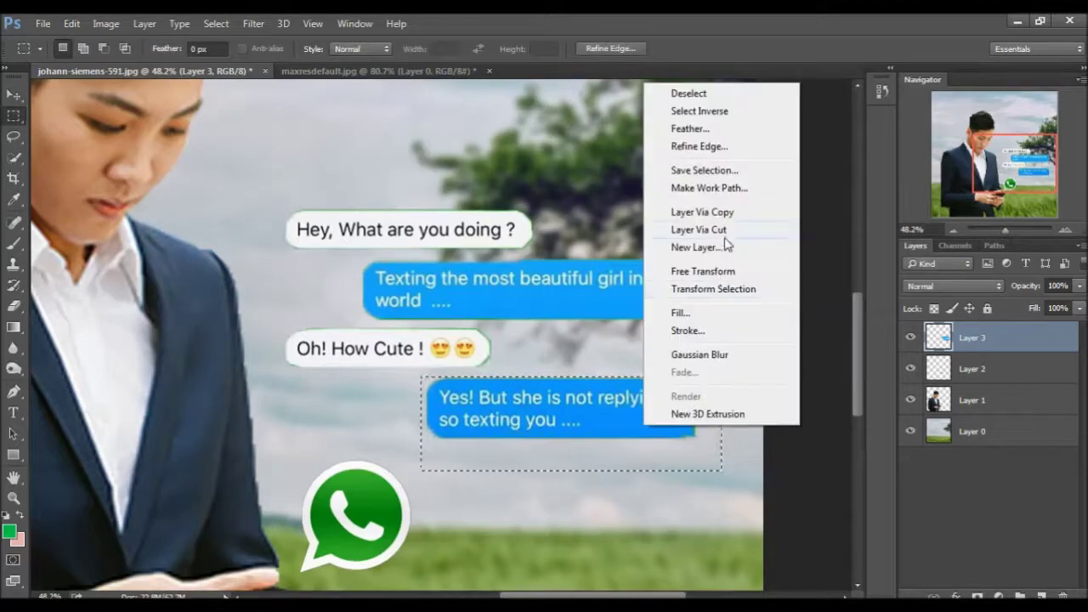
{"action": "left_click", "coordinate": [680, 228]}
- Select the "Oh! How Cute" bubble and cut it onto a new layer
{"action": "left_click_drag", "start_coordinate": [481, 346], "coordinate": [484, 364]}
{"action": "right_click", "coordinate": [270, 316]}
{"action": "key", "text": "Escape"}
{"action": "left_click_drag", "start_coordinate": [286, 326], "coordinate": [526, 376]}
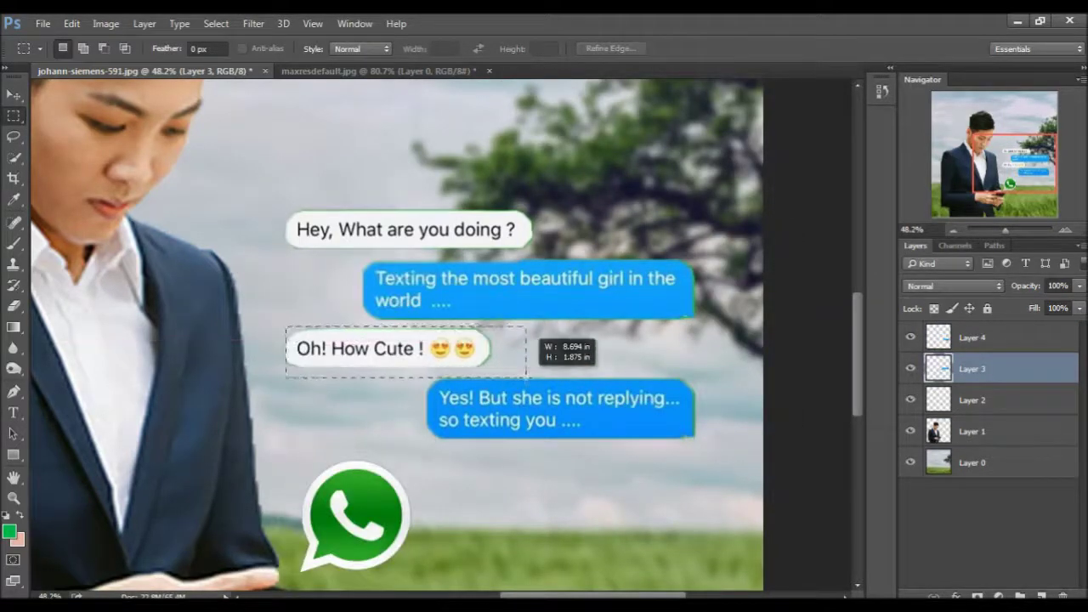
{"action": "right_click", "coordinate": [459, 341]}
{"action": "left_click", "coordinate": [518, 390]}
- Select the "Texting the most beautiful girl" bubble; copying it fails with empty-selection errors
{"action": "left_click", "coordinate": [970, 340]}
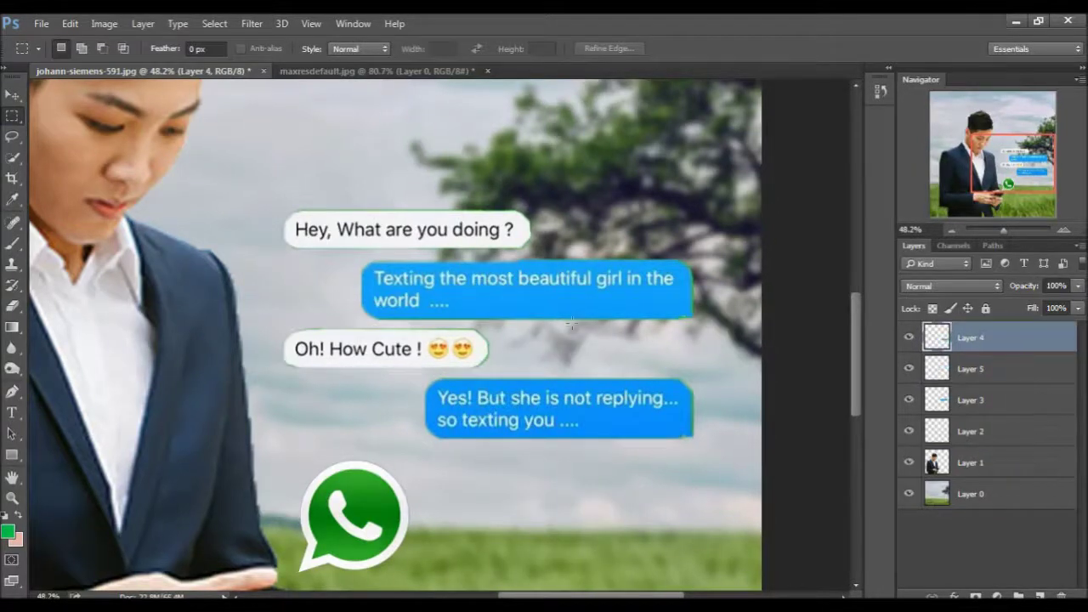
{"action": "left_click_drag", "start_coordinate": [333, 254], "coordinate": [716, 325]}
{"action": "right_click", "coordinate": [655, 321]}
{"action": "left_click", "coordinate": [722, 396]}
{"action": "left_click", "coordinate": [522, 249]}
{"action": "right_click", "coordinate": [567, 302]}
{"action": "left_click", "coordinate": [623, 391]}
{"action": "left_click", "coordinate": [529, 252]}
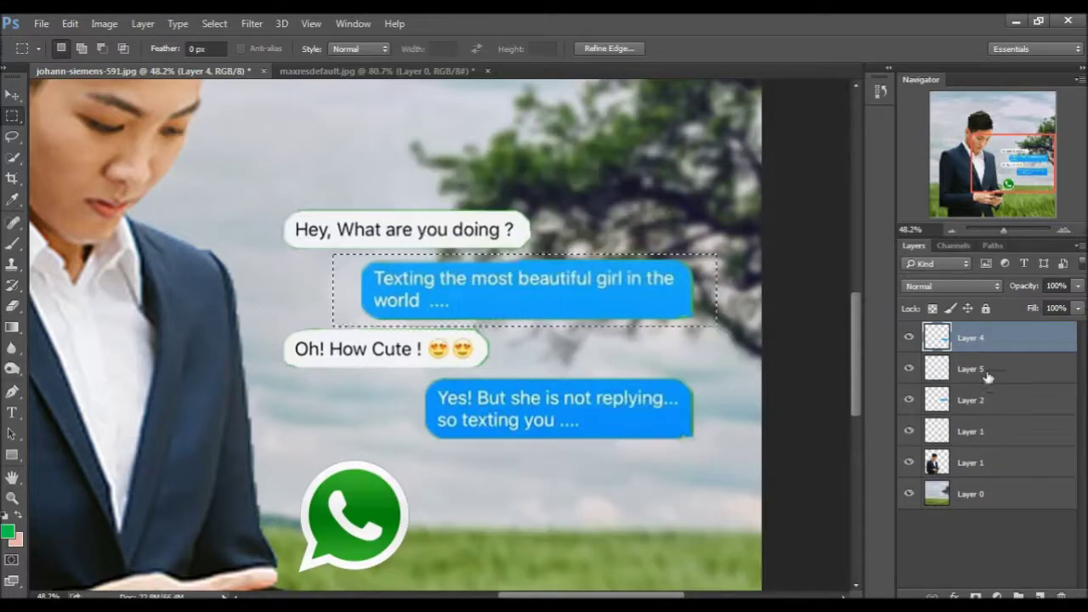
- Cut the Texting bubble from Layer 3 onto its own Layer 6
{"action": "left_click", "coordinate": [969, 368]}
{"action": "right_click", "coordinate": [566, 302]}
{"action": "left_click", "coordinate": [654, 389]}
{"action": "left_click", "coordinate": [515, 249]}
{"action": "left_click", "coordinate": [970, 400]}
{"action": "right_click", "coordinate": [631, 302]}
{"action": "left_click", "coordinate": [685, 408]}
- Switch to the Move tool with Layer 3 active
{"action": "left_click", "coordinate": [957, 432]}
{"action": "left_click", "coordinate": [11, 94]}
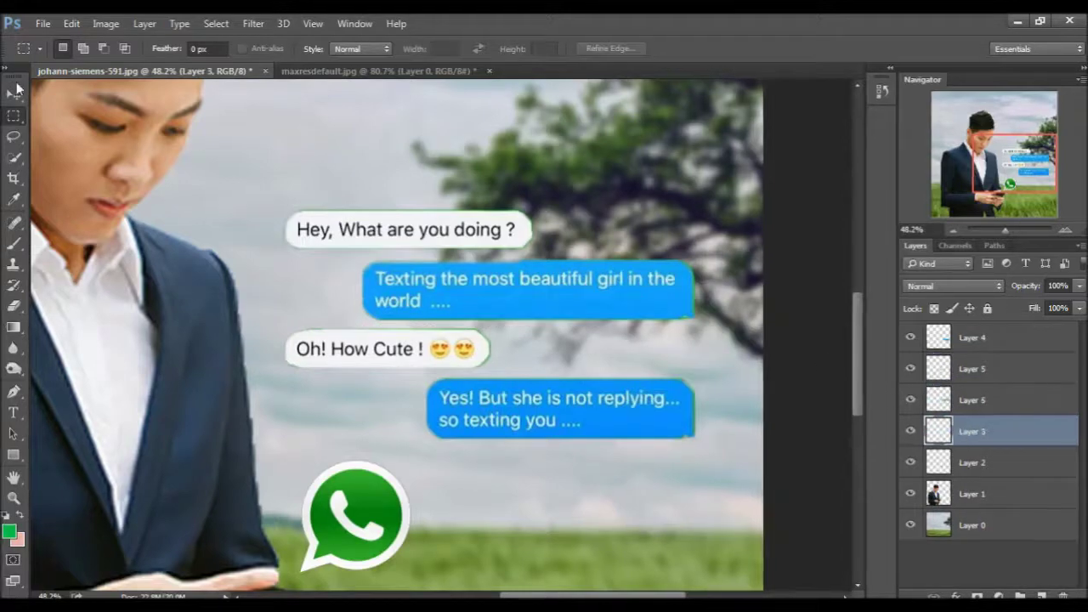
{"action": "scroll", "coordinate": [435, 347], "scroll_direction": "down", "scroll_amount": 2}
{"action": "scroll", "coordinate": [435, 347], "scroll_direction": "down", "scroll_amount": 1}
{"action": "scroll", "coordinate": [543, 356], "scroll_direction": "up", "scroll_amount": 2}
- Enable Auto-Select, raise the Hey, Texting and Oh! How Cute bubbles, and shift Yes! But left
{"action": "scroll", "coordinate": [595, 373], "scroll_direction": "down", "scroll_amount": 1}
{"action": "scroll", "coordinate": [595, 374], "scroll_direction": "right", "scroll_amount": 1}
{"action": "left_click", "coordinate": [59, 48]}
{"action": "left_click_drag", "start_coordinate": [552, 261], "coordinate": [572, 204]}
{"action": "left_click_drag", "start_coordinate": [632, 302], "coordinate": [622, 279]}
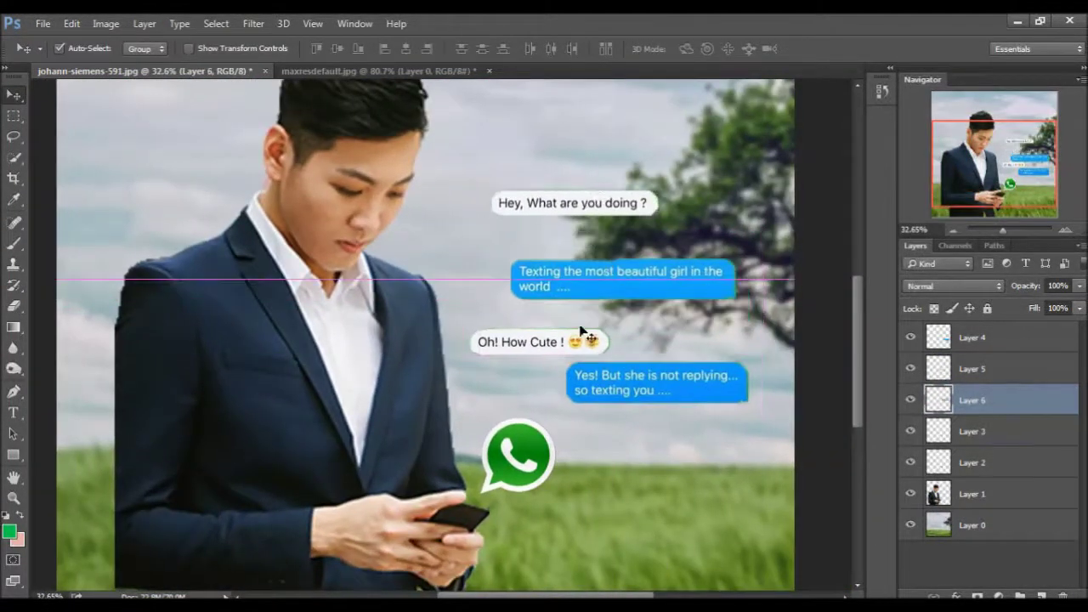
{"action": "left_click_drag", "start_coordinate": [539, 341], "coordinate": [538, 324]}
{"action": "left_click_drag", "start_coordinate": [629, 379], "coordinate": [586, 378]}
- Fine-tune all four bubbles into an evenly spaced, staggered column
{"action": "left_click_drag", "start_coordinate": [562, 204], "coordinate": [563, 180]}
{"action": "left_click_drag", "start_coordinate": [618, 280], "coordinate": [619, 248]}
{"action": "left_click_drag", "start_coordinate": [595, 326], "coordinate": [605, 318]}
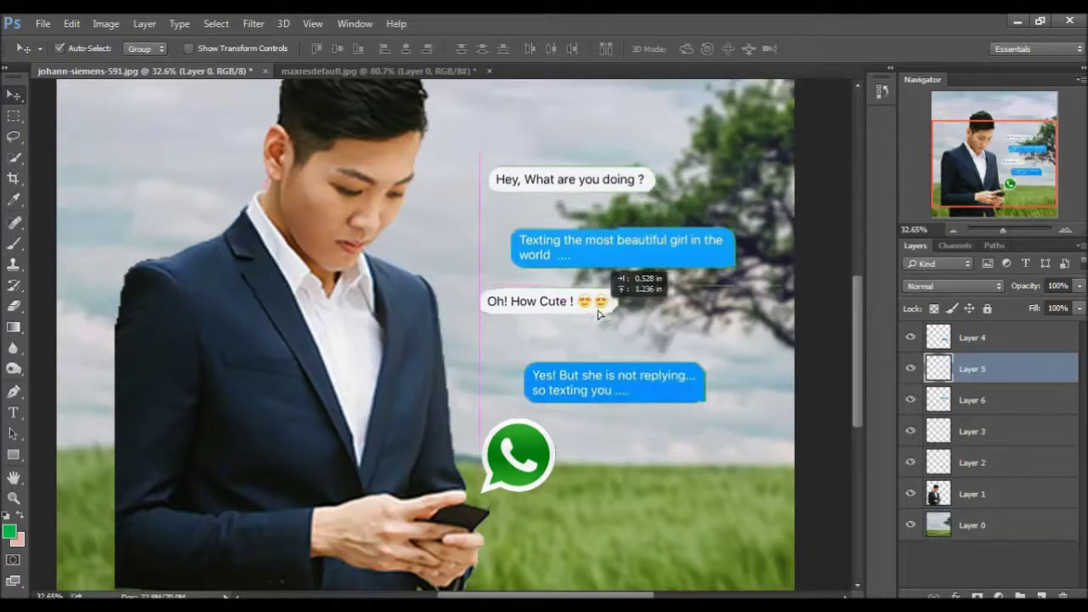
{"action": "left_click_drag", "start_coordinate": [607, 378], "coordinate": [617, 363]}
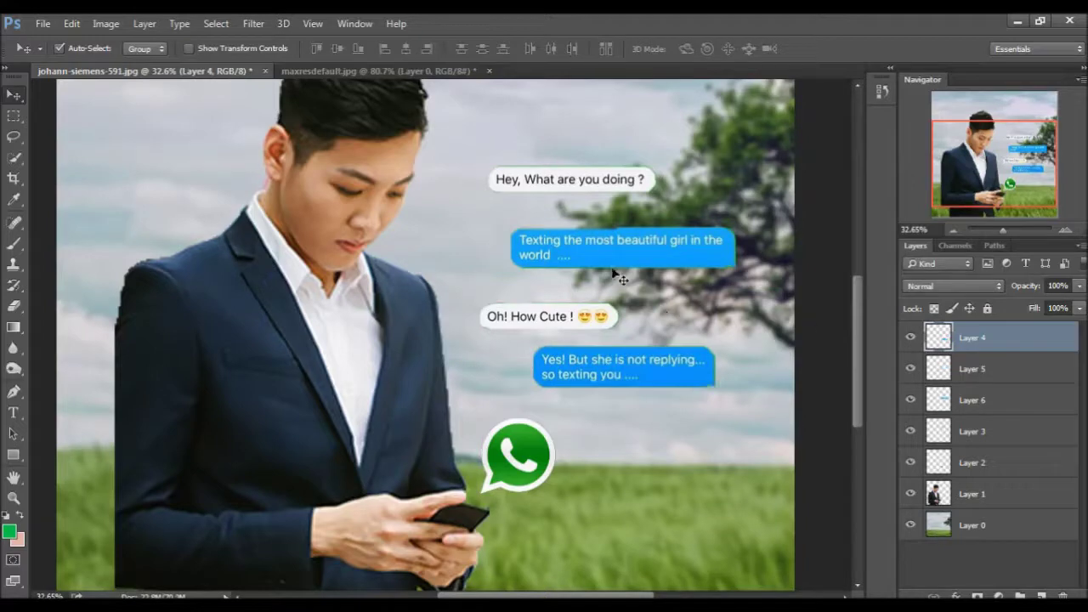
{"action": "left_click_drag", "start_coordinate": [615, 274], "coordinate": [612, 270]}
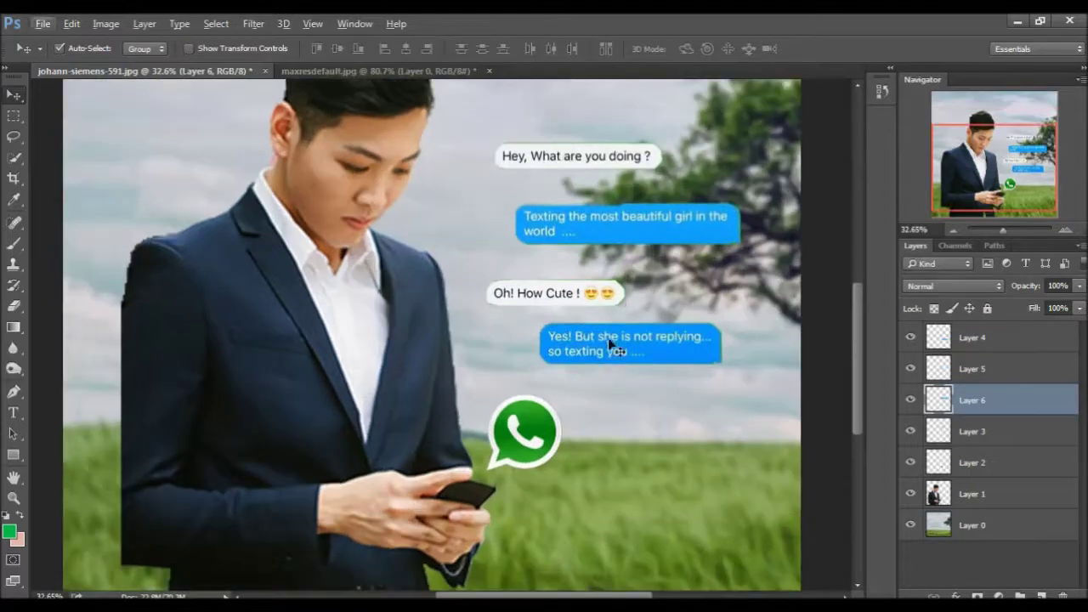
{"action": "left_click_drag", "start_coordinate": [609, 343], "coordinate": [608, 361]}
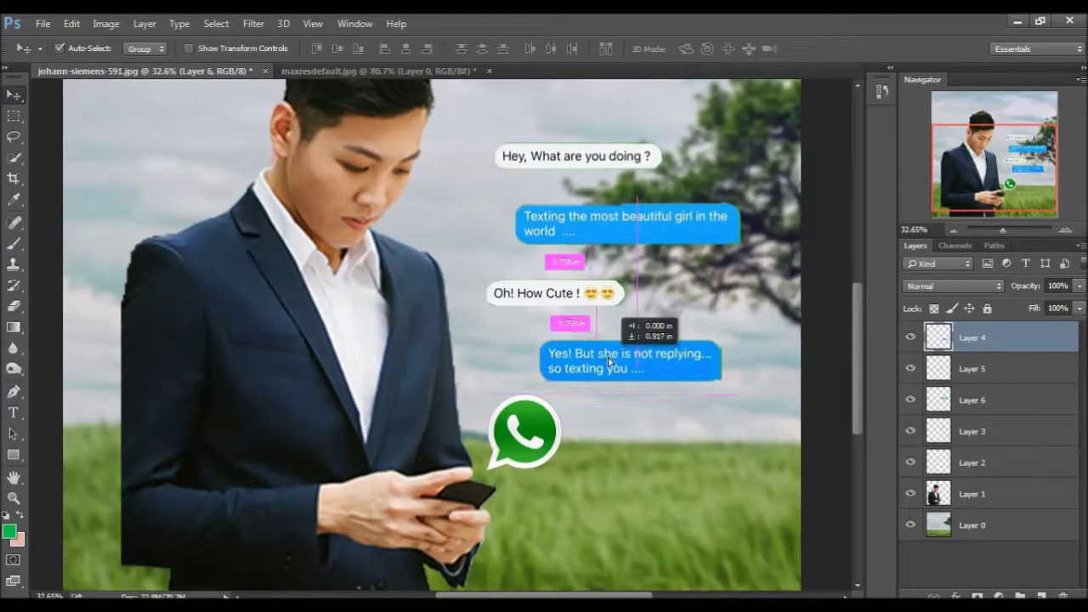
{"action": "left_click_drag", "start_coordinate": [609, 362], "coordinate": [609, 362]}
{"action": "left_click_drag", "start_coordinate": [618, 170], "coordinate": [606, 166]}
{"action": "scroll", "coordinate": [530, 420], "scroll_direction": "down", "scroll_amount": 2}
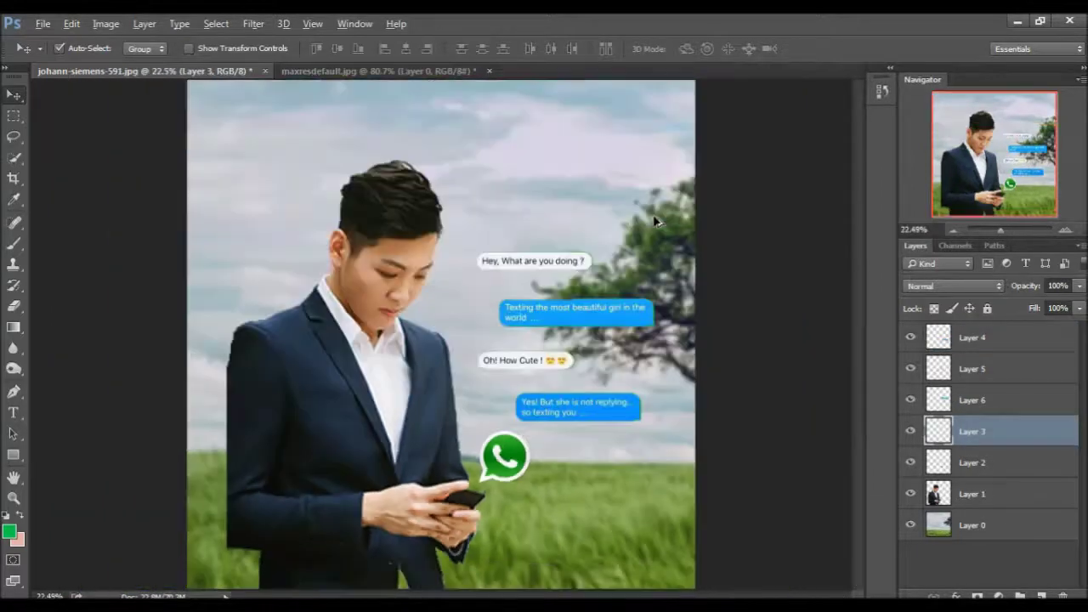
{"action": "scroll", "coordinate": [530, 420], "scroll_direction": "down", "scroll_amount": 2}
{"action": "scroll", "coordinate": [530, 420], "scroll_direction": "up", "scroll_amount": 1}
{"action": "scroll", "coordinate": [523, 434], "scroll_direction": "up", "scroll_amount": 1}
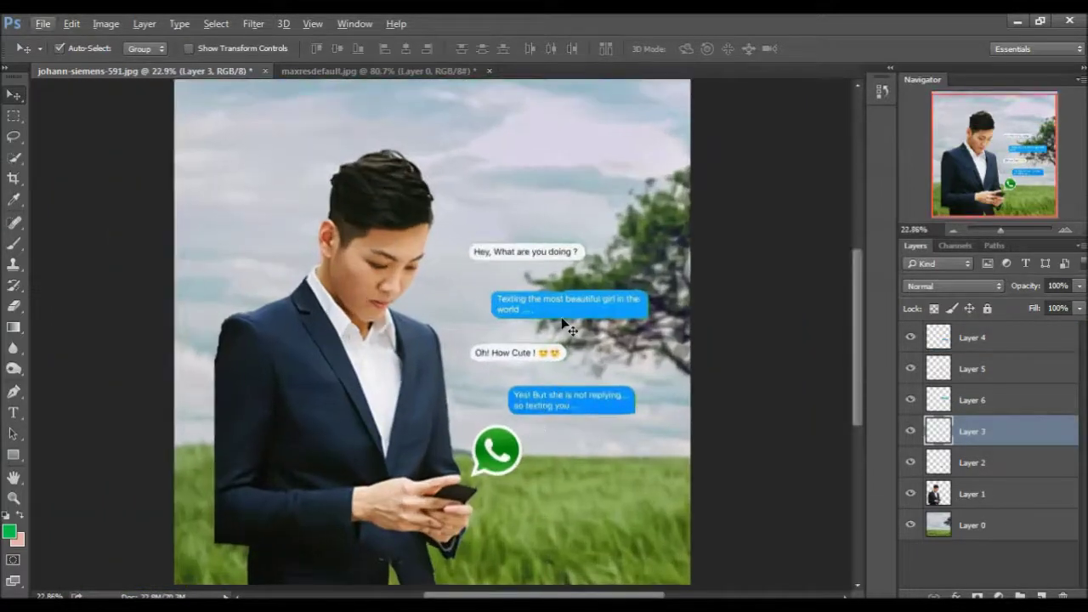
{"action": "scroll", "coordinate": [521, 336], "scroll_direction": "down", "scroll_amount": 1}
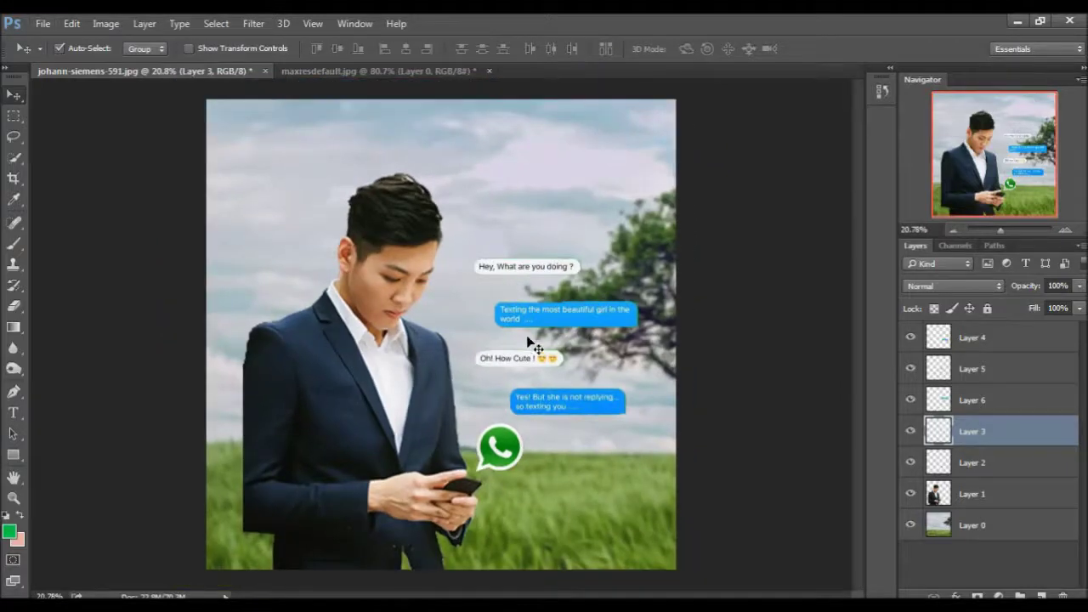
- Merge bubble Layers 3–6 into a single layer
{"action": "left_click", "coordinate": [970, 399], "text": "ctrl"}
{"action": "left_click", "coordinate": [971, 368], "text": "ctrl"}
{"action": "left_click", "coordinate": [973, 339], "text": "ctrl"}
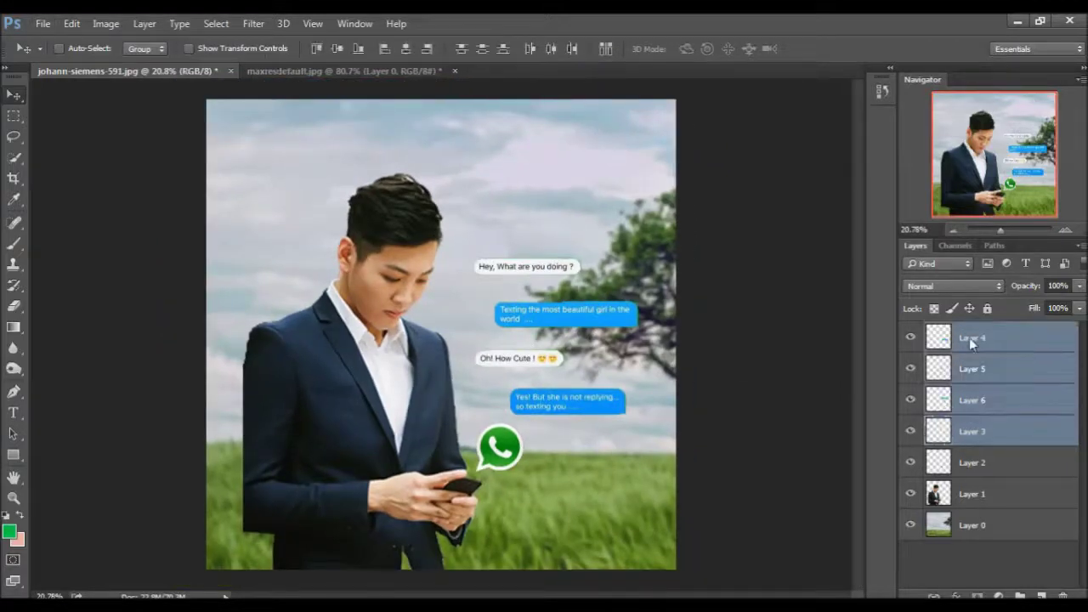
{"action": "right_click", "coordinate": [1007, 373]}
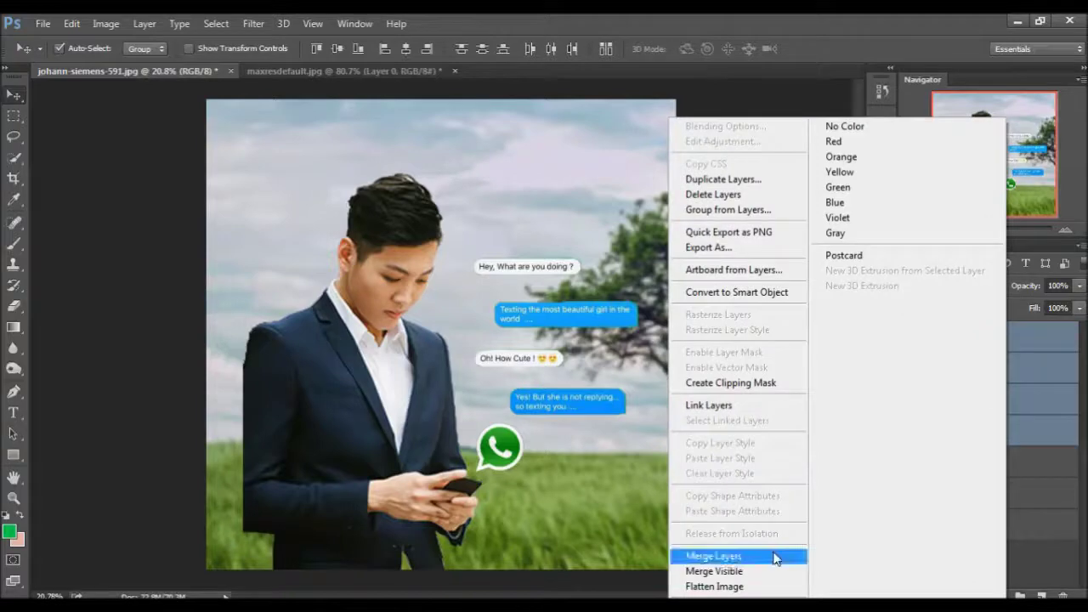
{"action": "left_click", "coordinate": [780, 556]}
{"action": "left_click", "coordinate": [911, 340]}
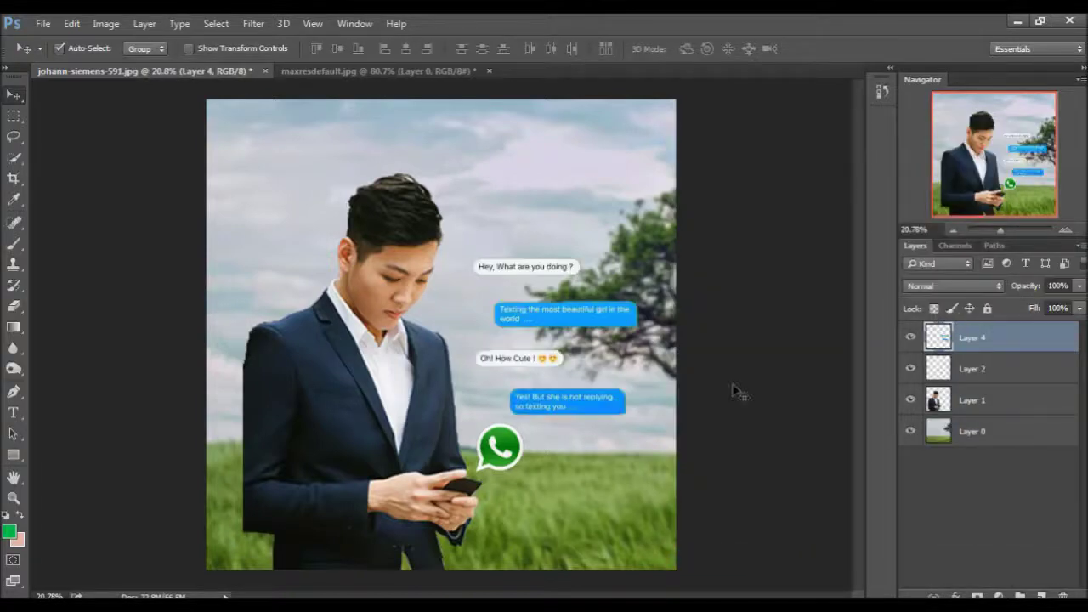
{"action": "scroll", "coordinate": [462, 404], "scroll_direction": "down", "scroll_amount": 1}
- Scale the merged chat bubbles up to about 105%
{"action": "key", "text": "ctrl+t"}
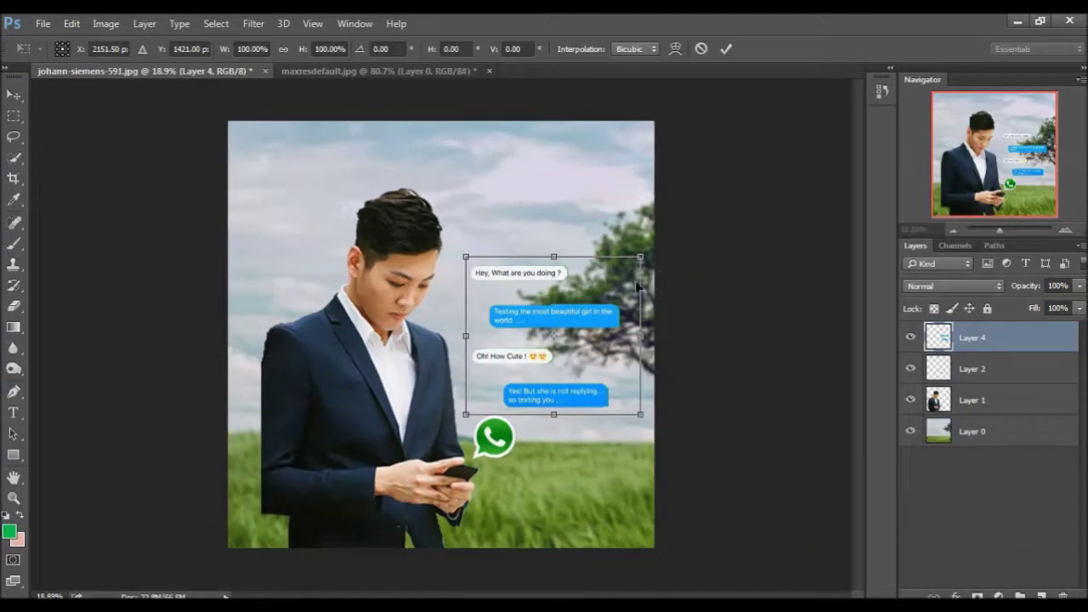
{"action": "left_click_drag", "start_coordinate": [466, 256], "coordinate": [457, 248]}
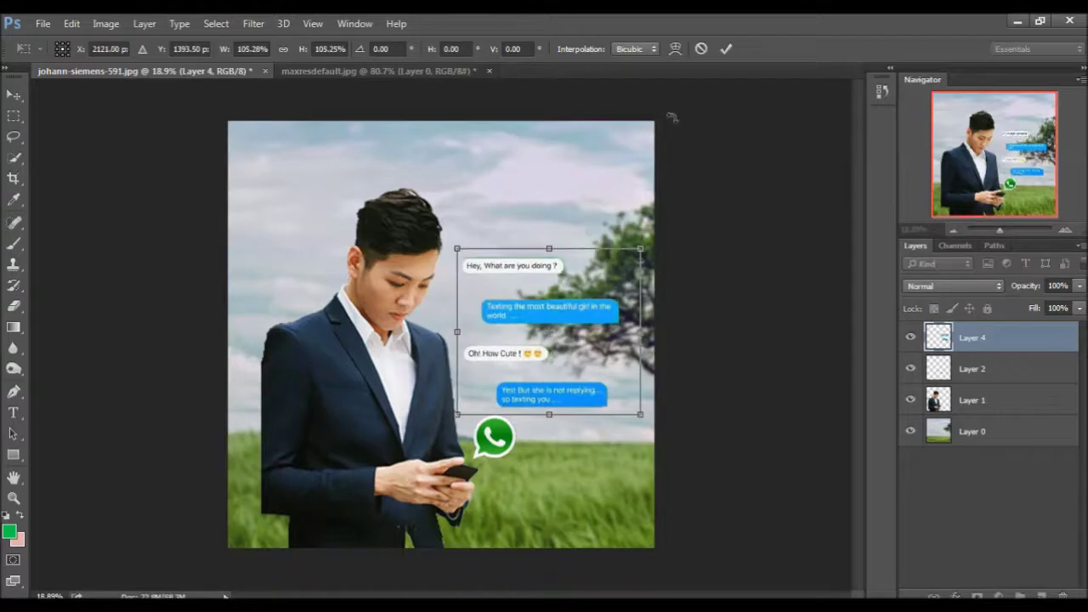
{"action": "left_click", "coordinate": [725, 49]}
{"action": "scroll", "coordinate": [561, 411], "scroll_direction": "down", "scroll_amount": 1}
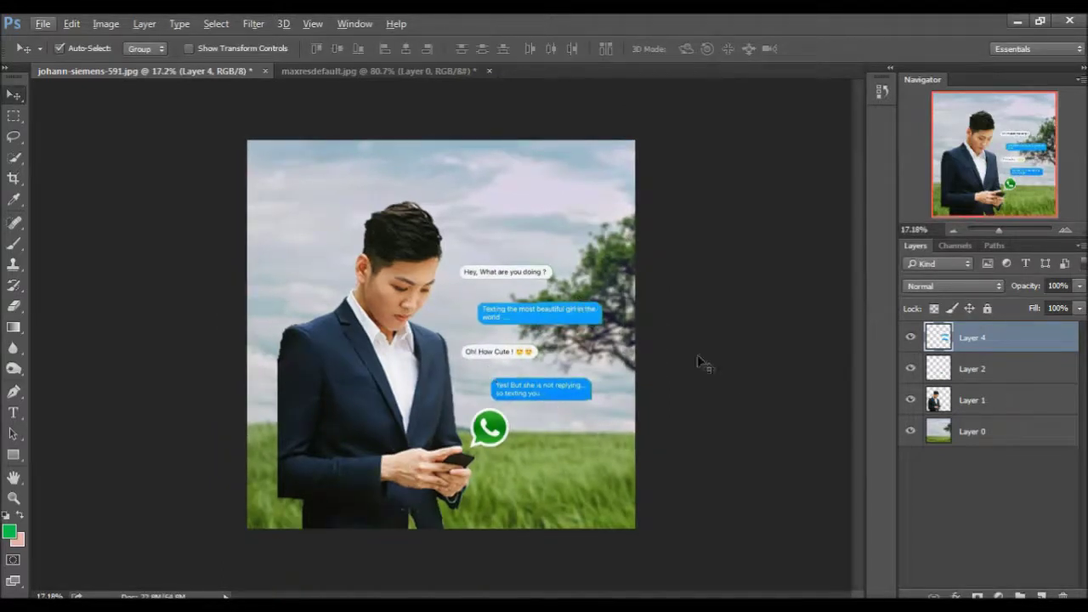
- Merge the WhatsApp icon's Layer 2 into bubble Layer 4
{"action": "left_click", "coordinate": [911, 371]}
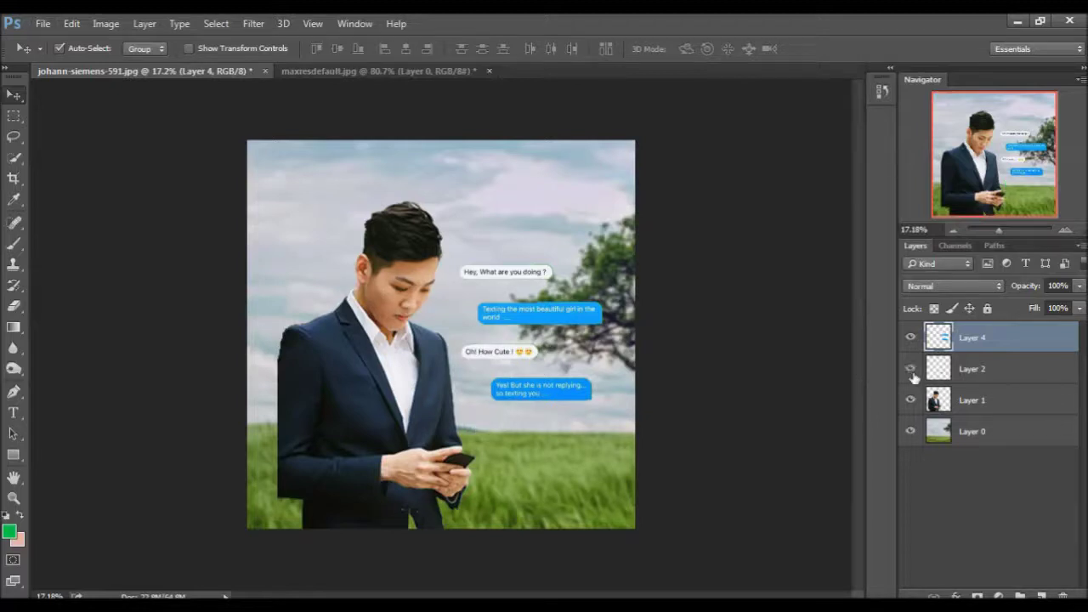
{"action": "left_click", "coordinate": [966, 381], "text": "ctrl"}
{"action": "right_click", "coordinate": [967, 384]}
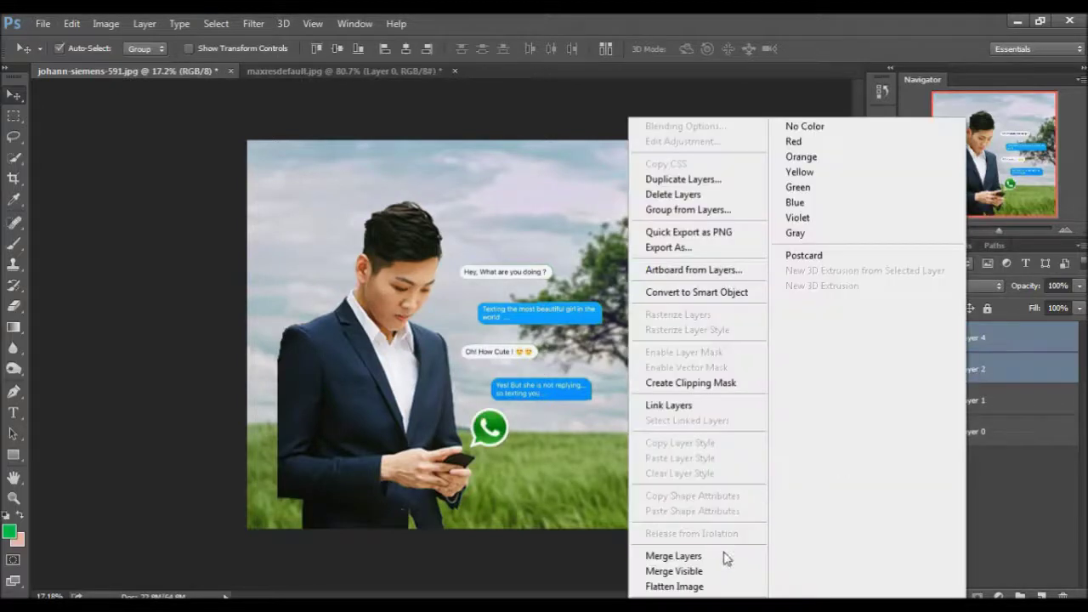
{"action": "left_click", "coordinate": [726, 557]}
{"action": "left_click", "coordinate": [910, 338]}
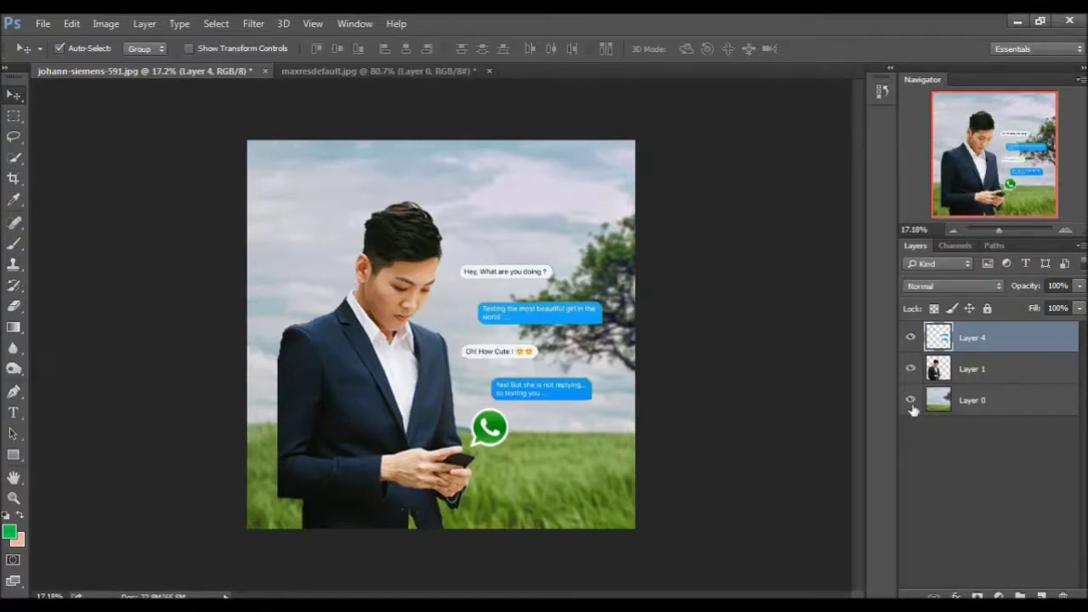
{"action": "scroll", "coordinate": [474, 362], "scroll_direction": "up", "scroll_amount": 1}
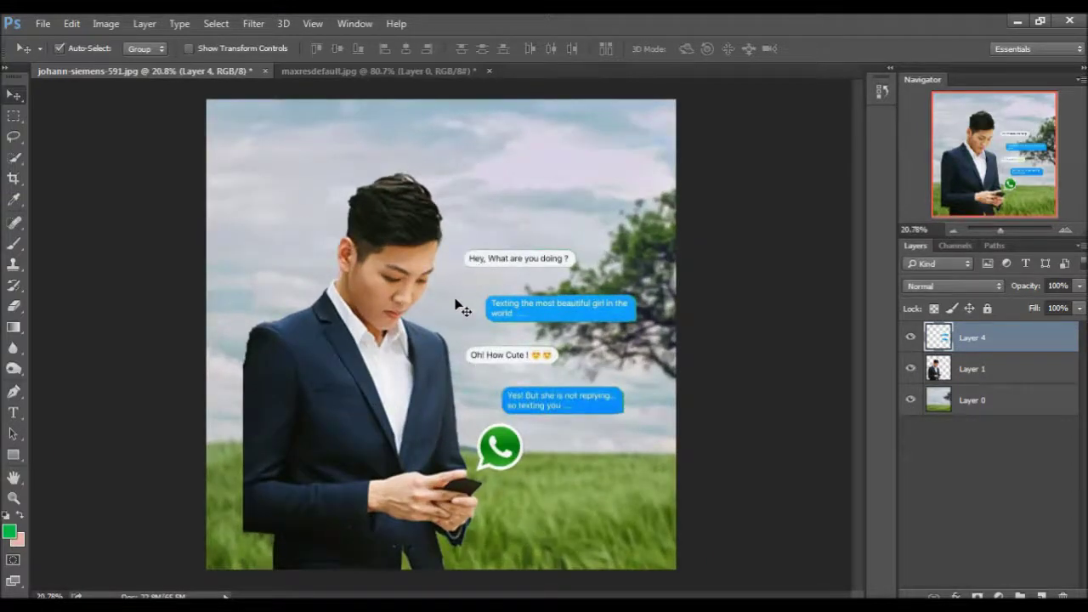